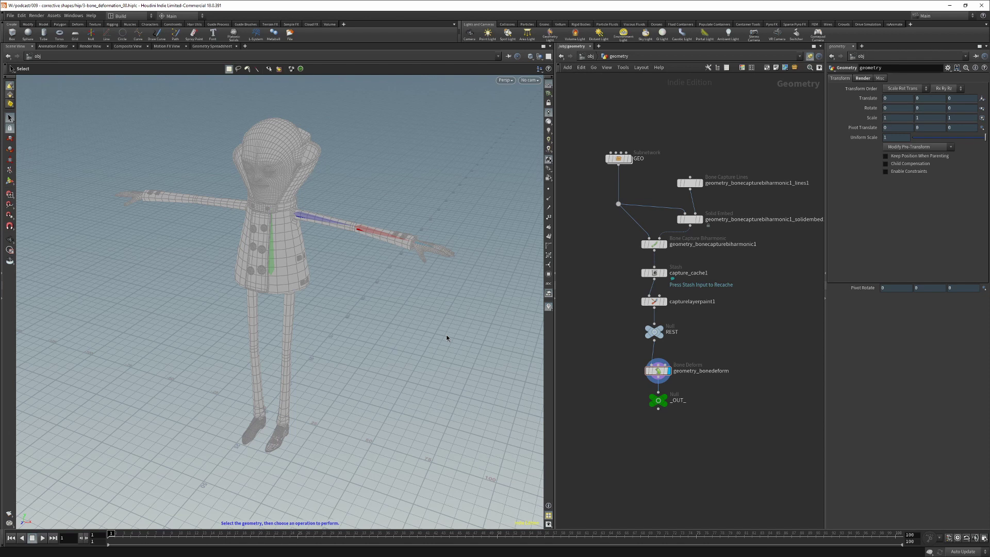
Step: Review the geometry network by displaying the GEO, capturelayerpaint1, REST, geometry_bonedeform and _OUT_ nodes in turn
left_click(666, 396)
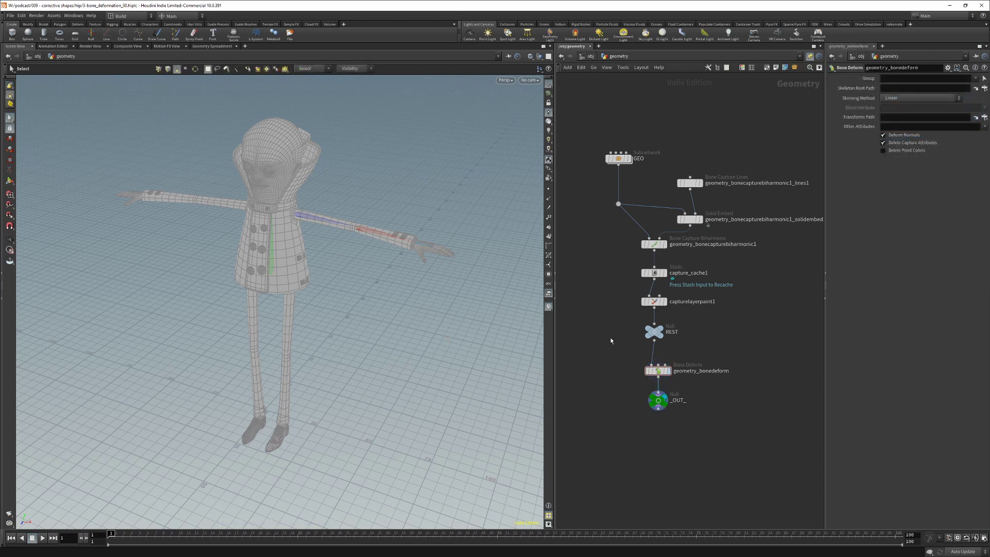
left_click(619, 158)
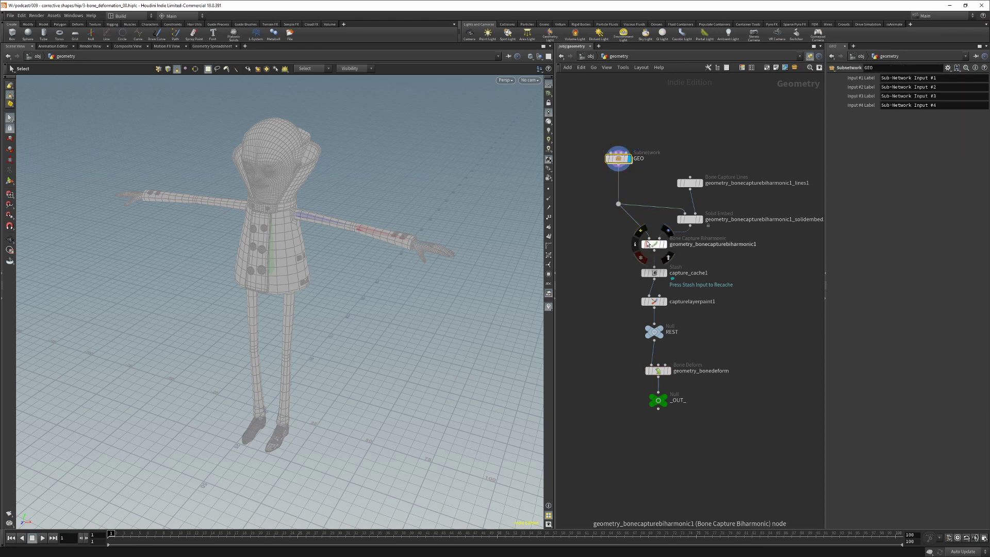
left_click(654, 303)
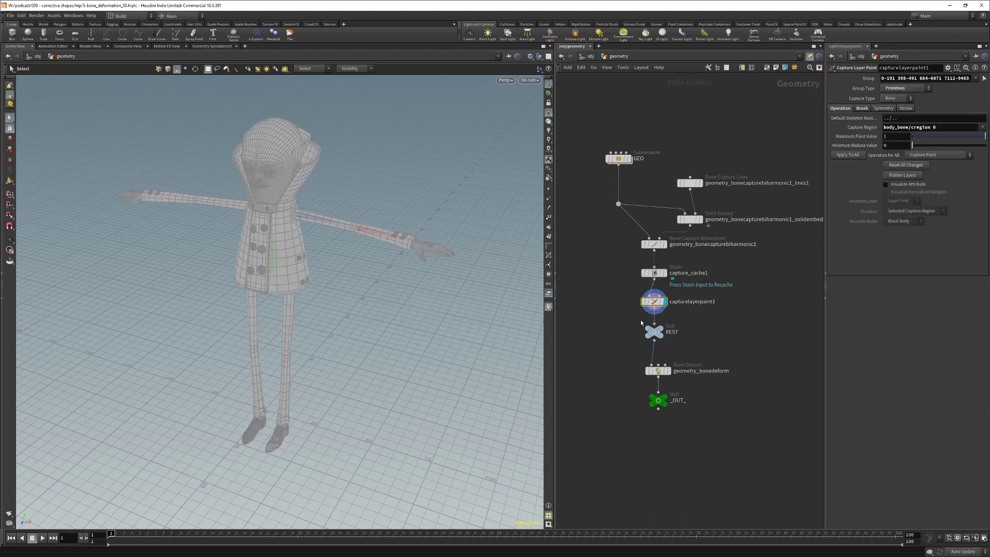
left_click(654, 331)
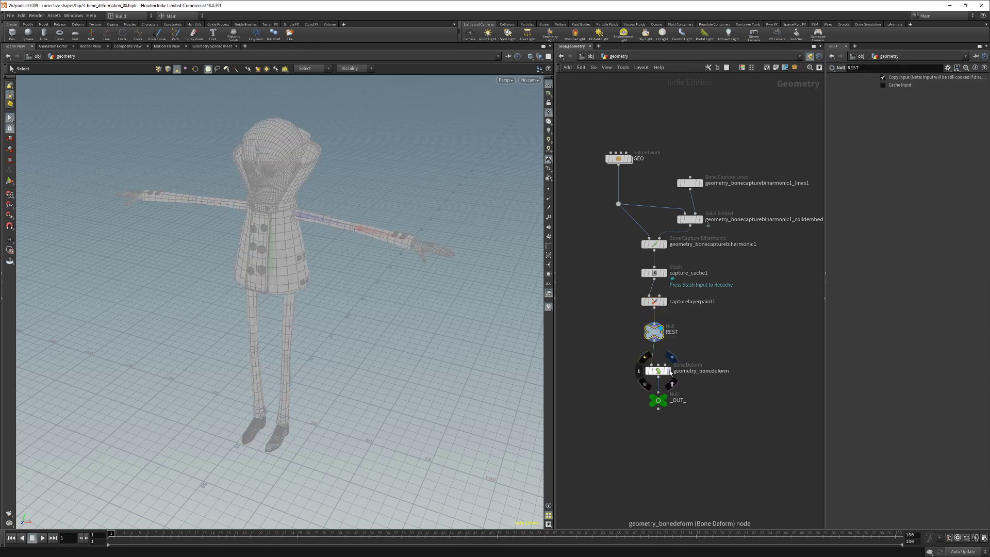
left_click(670, 370)
left_click(658, 371)
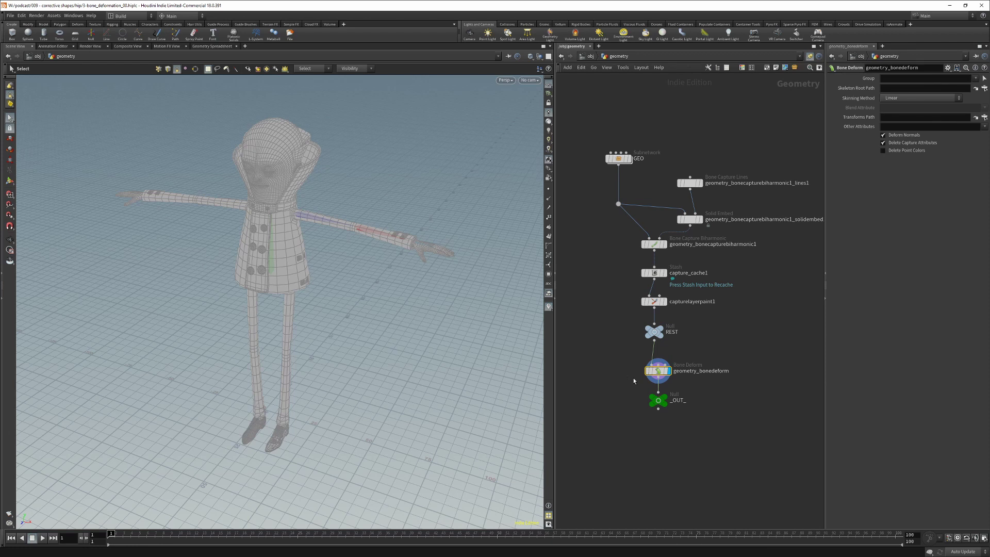
left_click(665, 400)
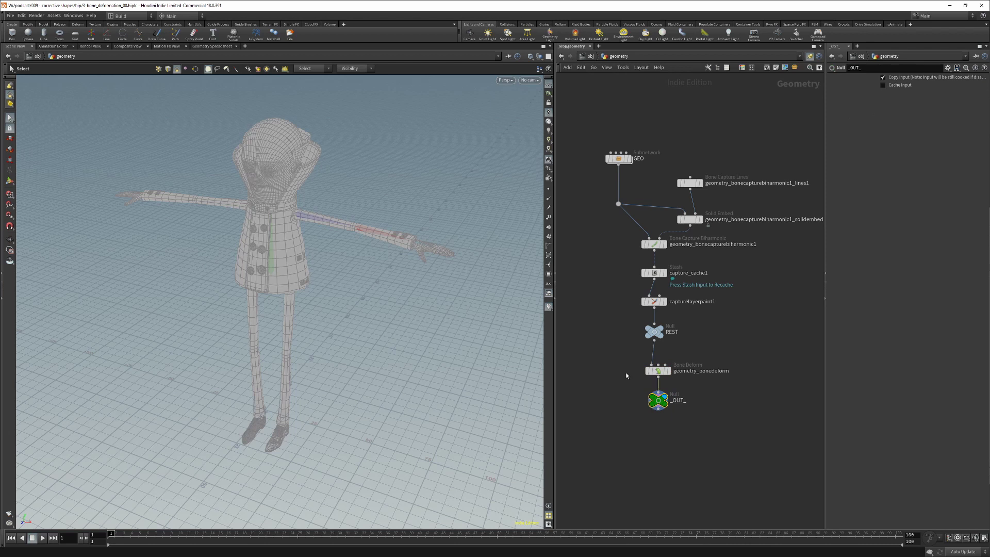
Step: Bend the character's arm by rotating elbow_bone about 77 degrees around X
left_click_drag(361, 258, 323, 279, "alt")
right_click_drag(323, 278, 348, 235, "alt")
left_click_drag(349, 236, 323, 277)
key("s")
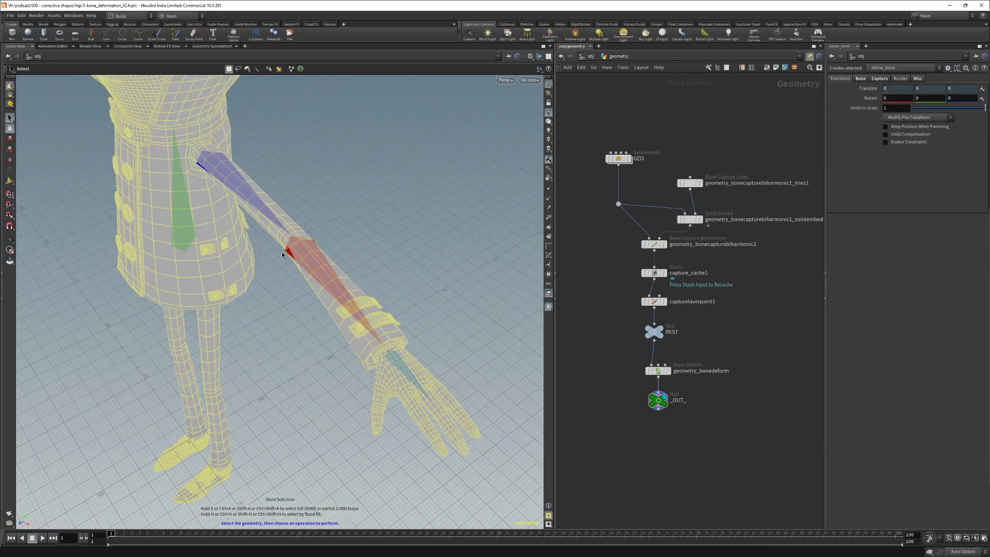
left_click(287, 255)
key("r")
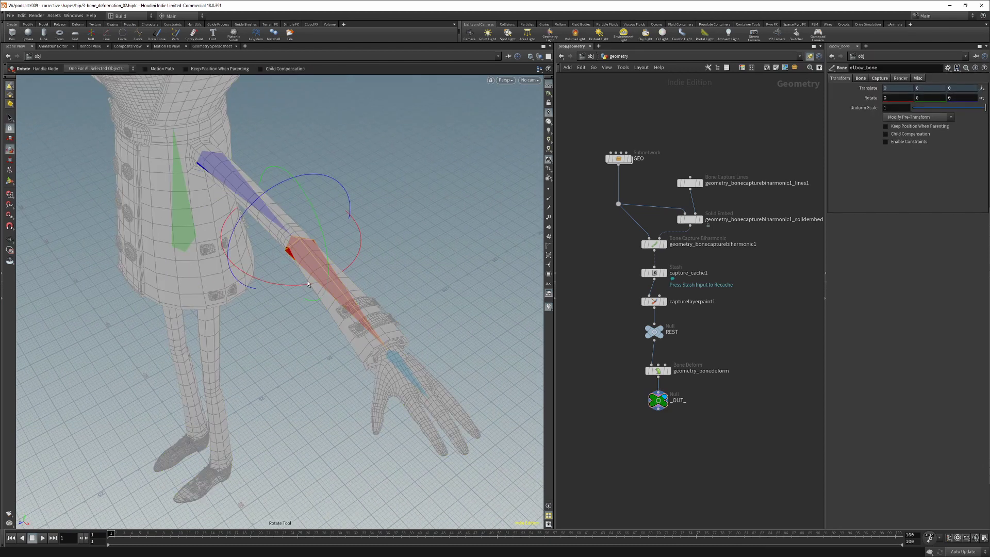
left_click_drag(308, 285, 248, 257)
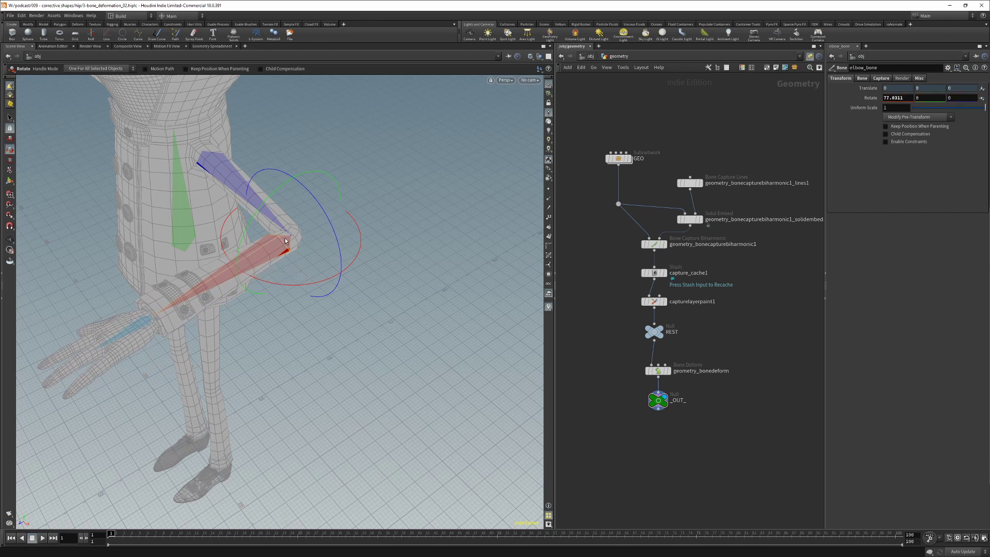
Step: Duplicate geometry_bonedeform beside the original, fed from REST, as pose_bonedeform and turn off its Delete Capture Attributes option
key("ctrl+c")
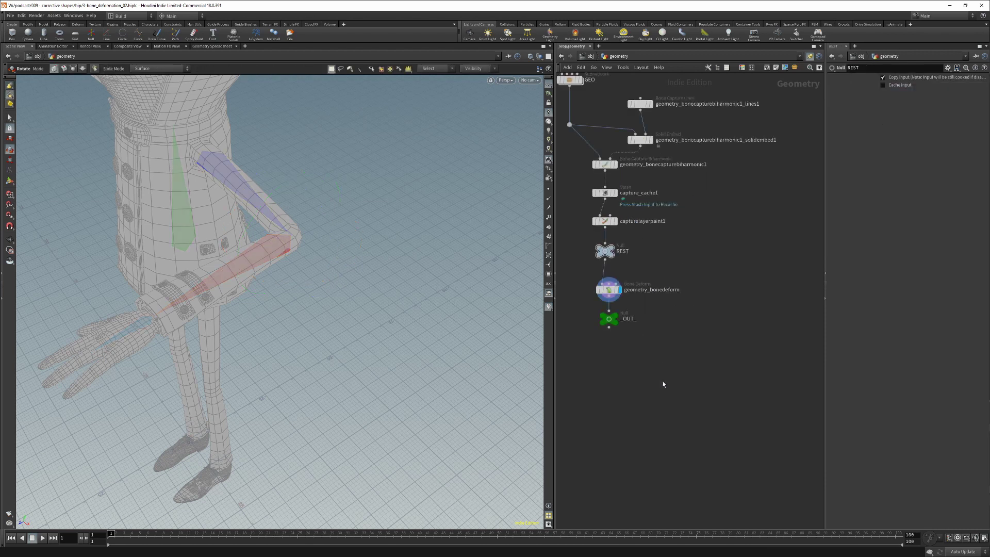
left_click_drag(608, 291, 704, 290, "alt")
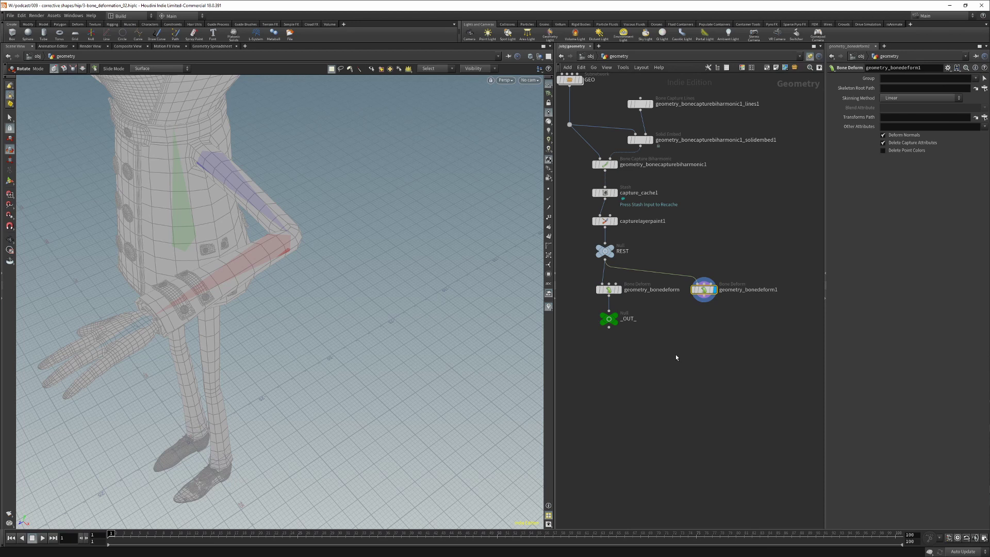
double_click(751, 292)
left_click_drag(792, 291, 705, 292)
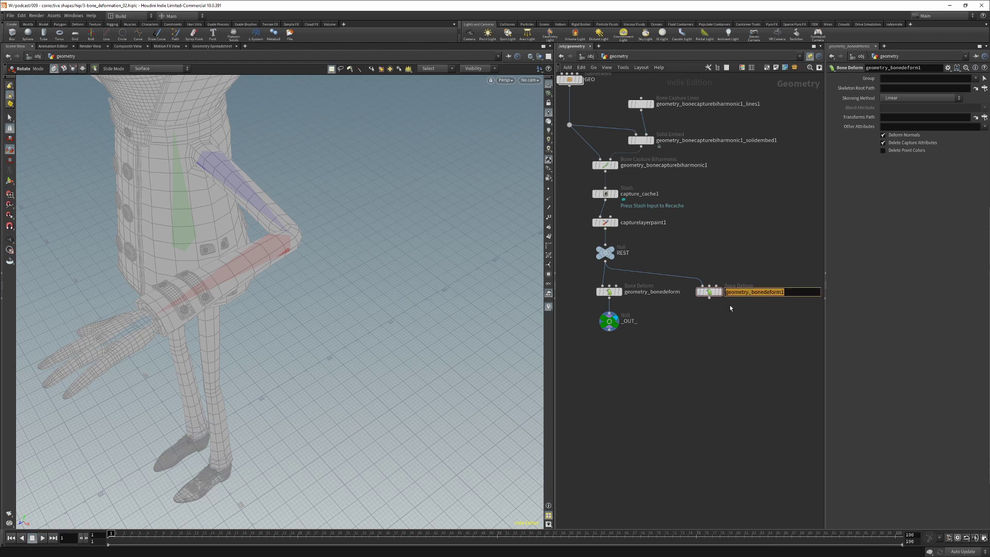
type("pose_bonedeform")
key("Return")
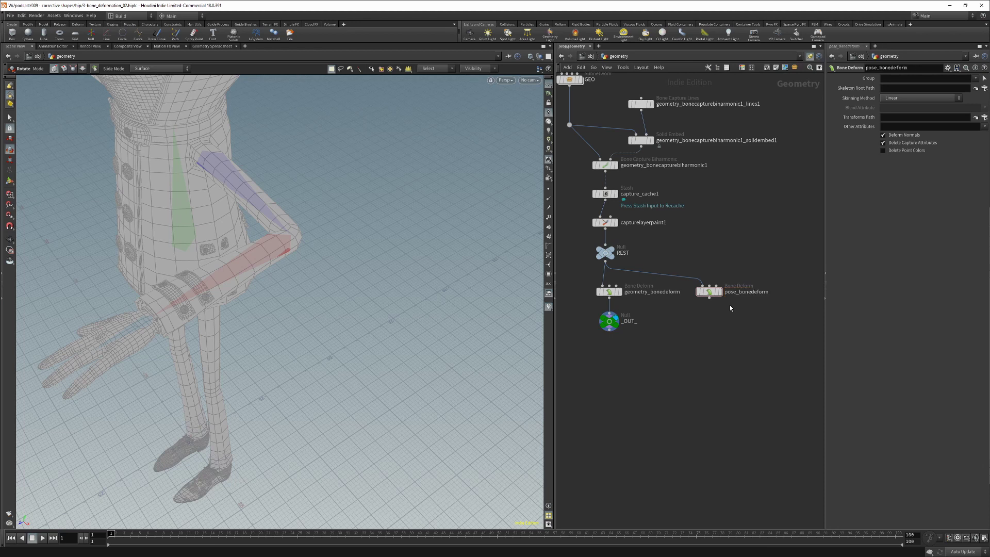
left_click(885, 144)
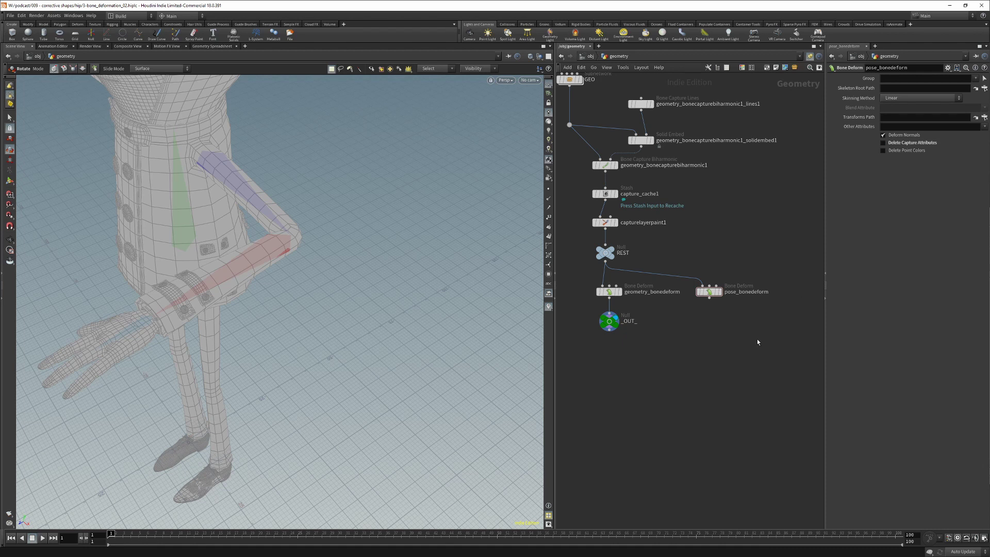
Step: Add an Edit node wired below pose_bonedeform and rename it edit_pose
left_click(696, 367)
key("Tab")
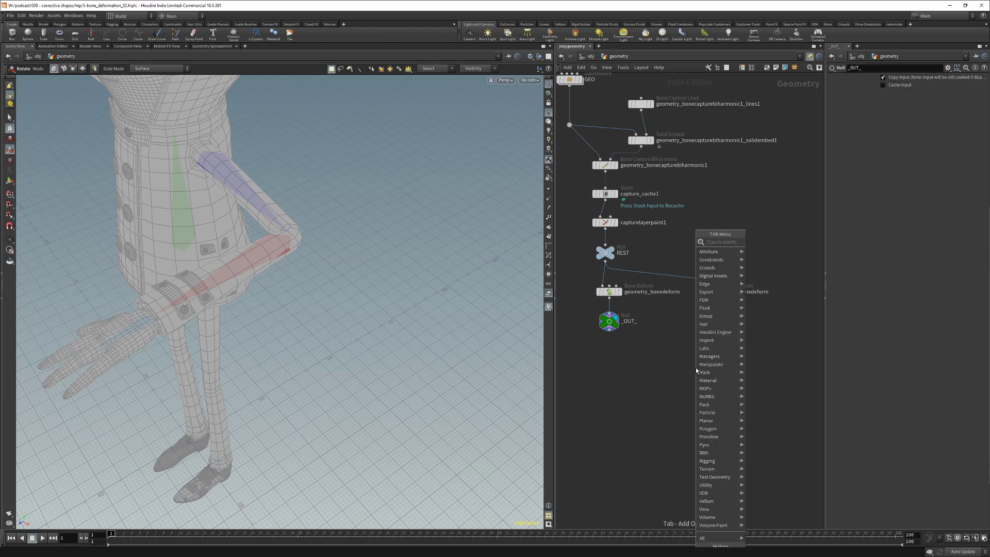
type("edit")
key("Return")
left_click(696, 368)
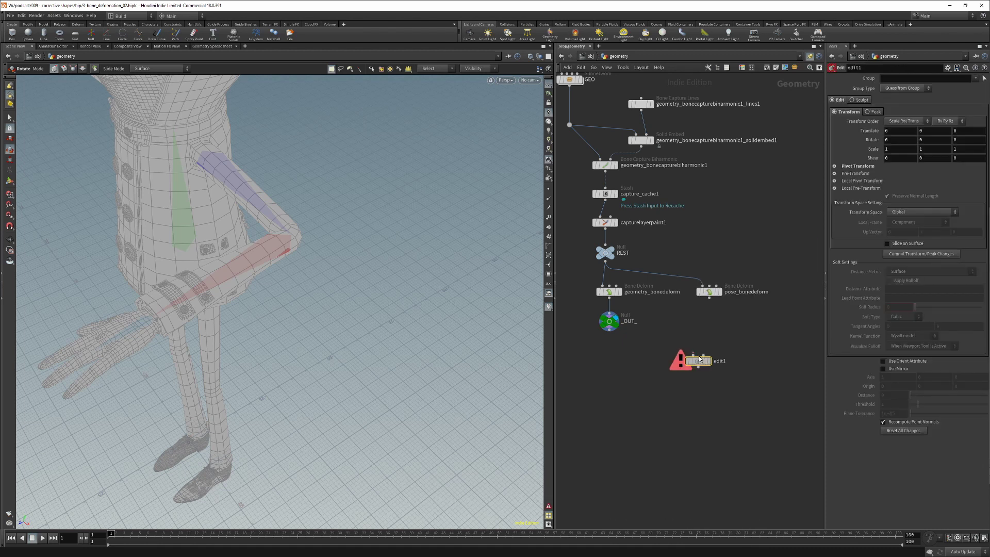
left_click_drag(695, 367, 710, 297)
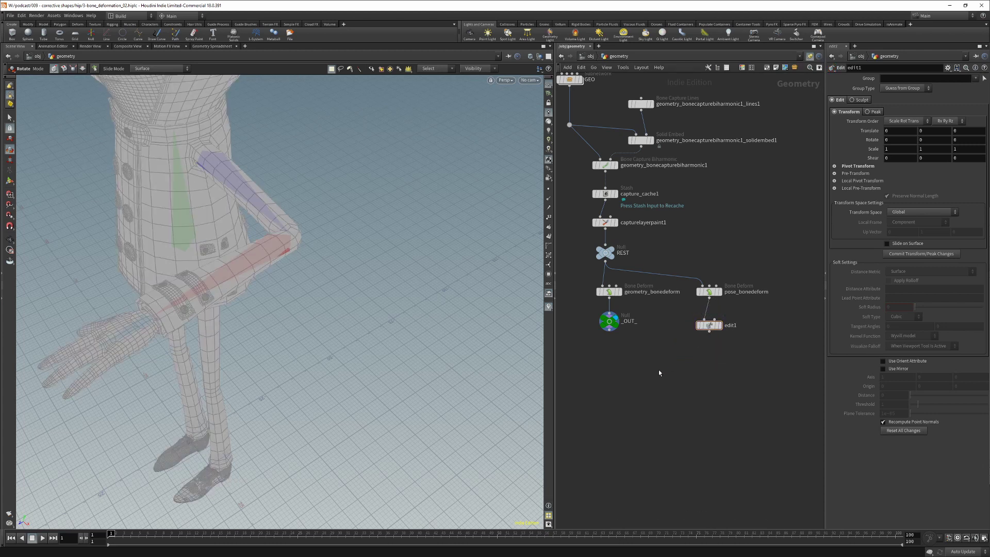
double_click(730, 326)
type("edit_pose")
key("Return")
left_click(679, 380)
Step: Select and display the edit_pose node with a close-up of the bent elbow ready for point editing
left_click_drag(376, 300, 305, 314, "alt")
right_click_drag(305, 314, 350, 172, "alt")
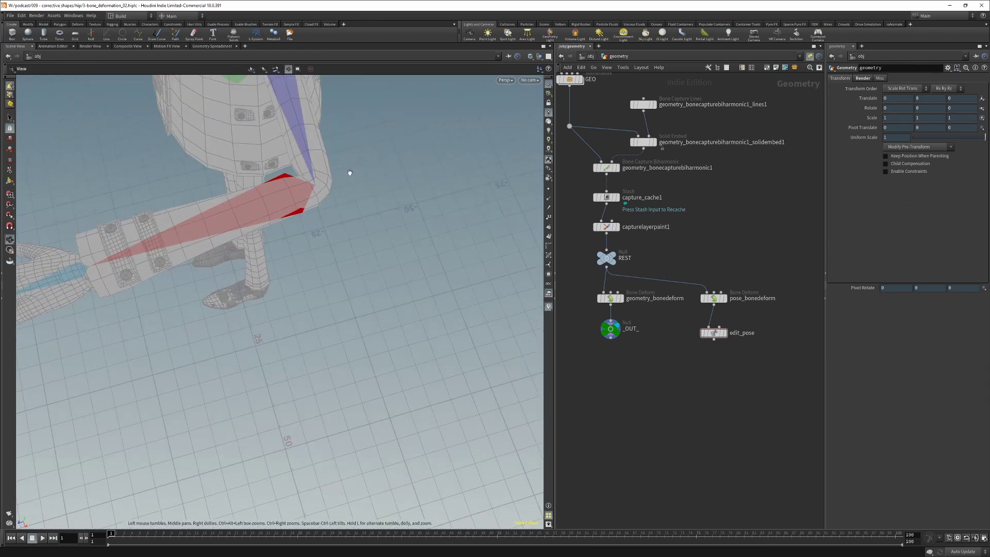
middle_click_drag(312, 189, 266, 314, "alt")
right_click_drag(265, 314, 406, 282, "alt")
mouse_move(405, 282)
left_mouse_down()
mouse_move(348, 303)
mouse_move(294, 287)
mouse_move(382, 274)
mouse_move(313, 269)
mouse_move(315, 279)
left_mouse_up()
key("s")
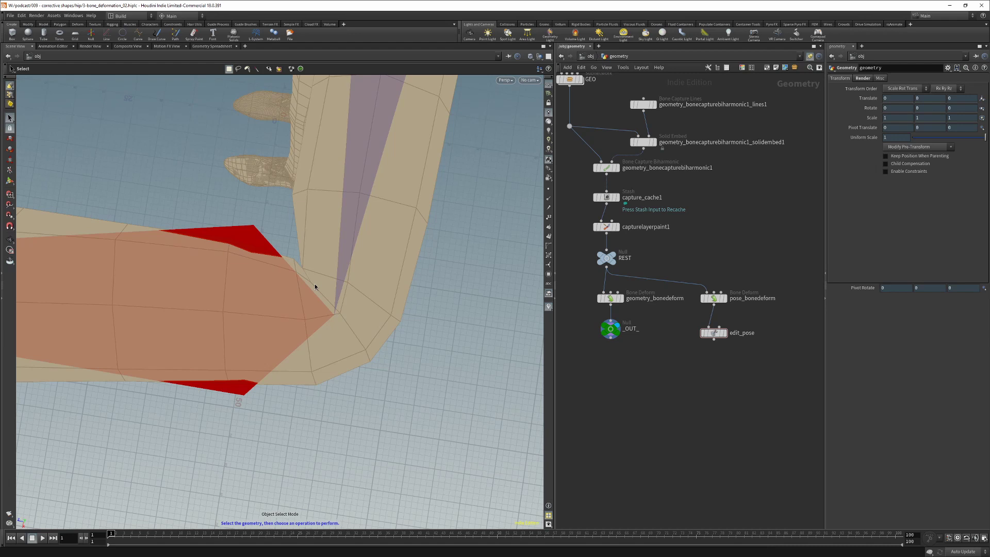
left_click(725, 333)
left_click(715, 334)
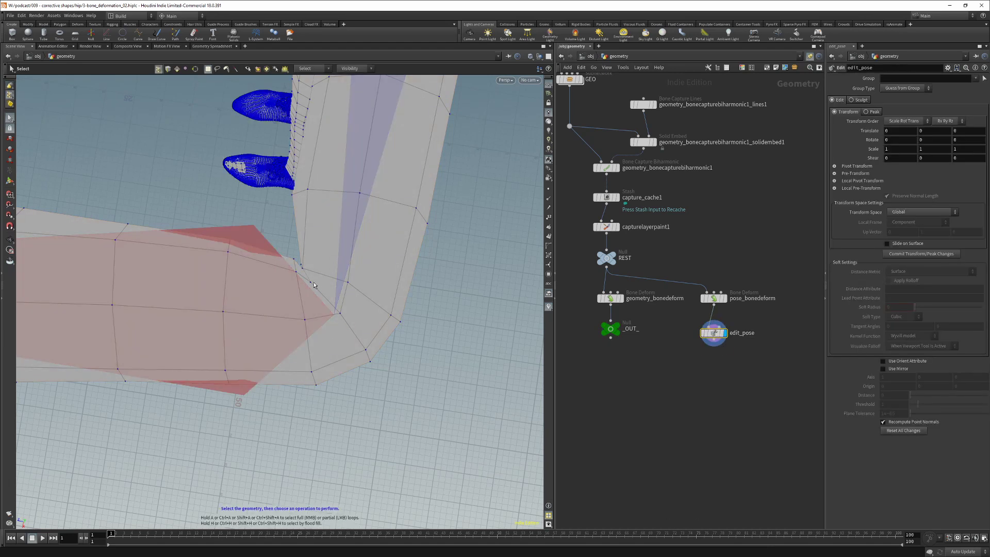
Step: Select the points in the inner elbow crease and move them about -0.66 in X, out toward the forearm side
left_click_drag(311, 283, 263, 277, "alt")
key("t")
key("s")
mouse_move(329, 254)
left_mouse_down("alt")
mouse_move(327, 221)
mouse_move(328, 239)
left_mouse_up("alt")
left_click_drag(321, 239, 335, 266)
key("t")
left_click_drag(260, 283, 247, 269)
mouse_move(342, 269)
left_mouse_down("alt")
mouse_move(338, 215)
mouse_move(327, 274)
left_mouse_up("alt")
key("shift+w")
key("s")
key("t")
key("shift+w")
middle_click_drag(266, 314, 260, 274)
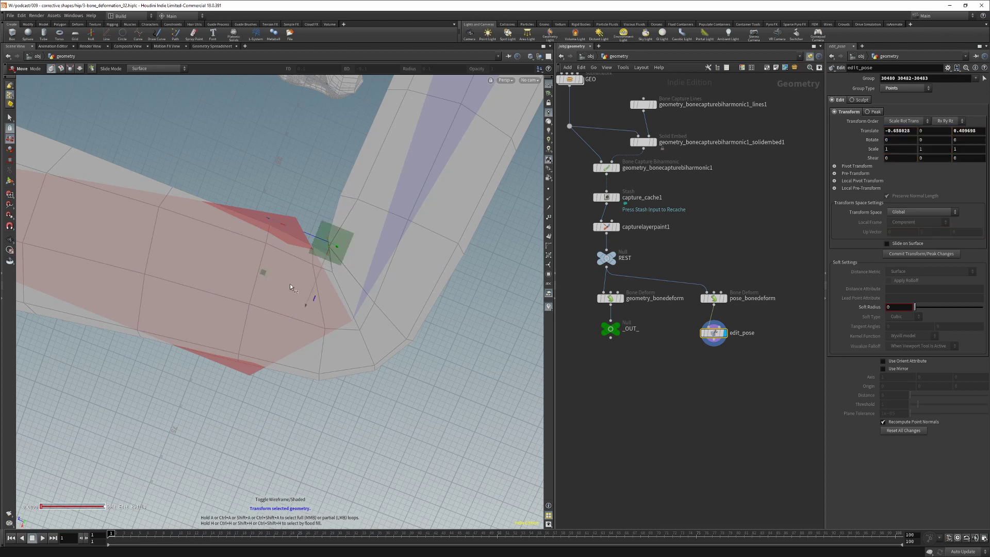
Step: Move the adjacent point row on the forearm side of the inner elbow crease about -0.22 in X and 0.27 in Z
key("Escape")
mouse_move(322, 259)
left_mouse_down()
mouse_move(316, 228)
mouse_move(328, 240)
mouse_move(309, 273)
left_mouse_up()
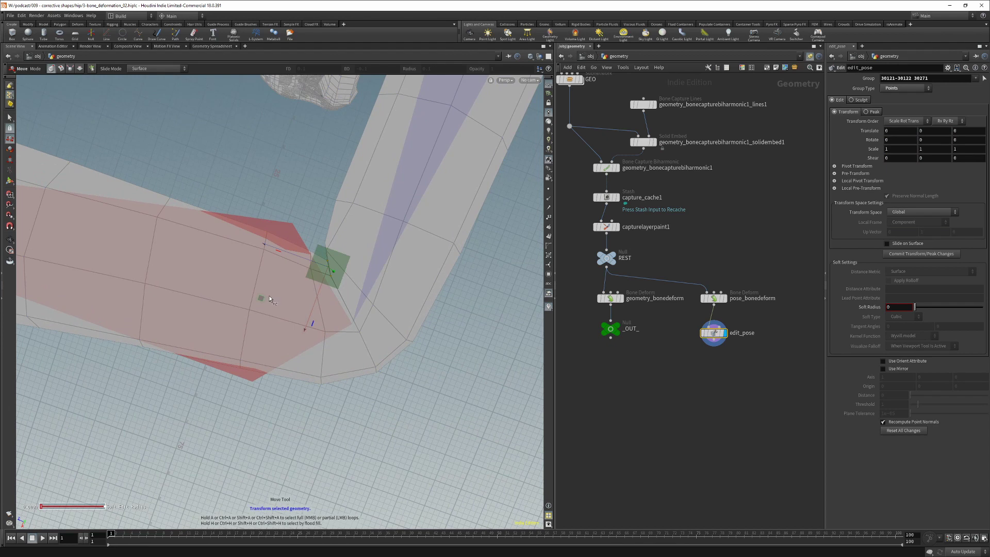
middle_click_drag(264, 297, 257, 286)
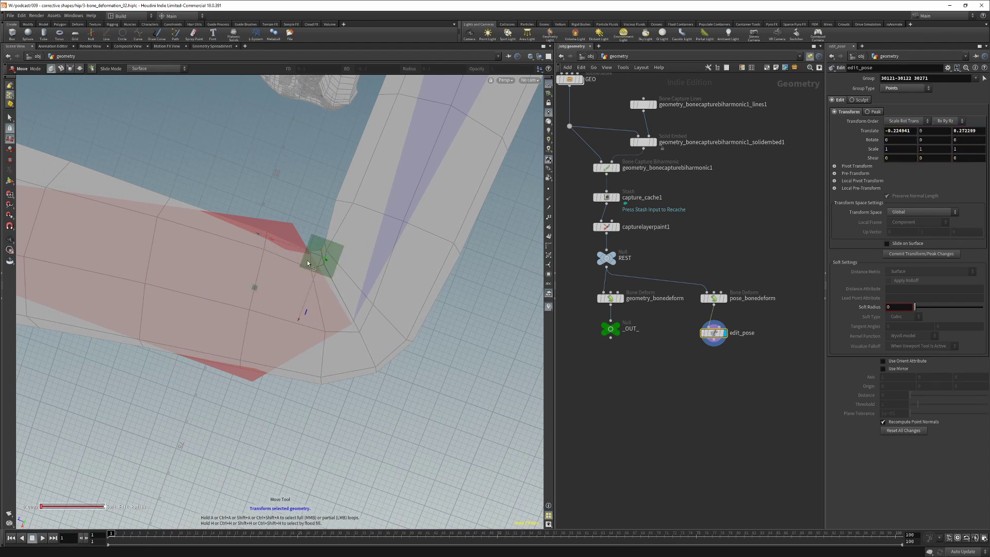
Step: Move the points at the deepest part of the inner elbow crease about -0.14 in Z
key("s")
left_click(328, 251)
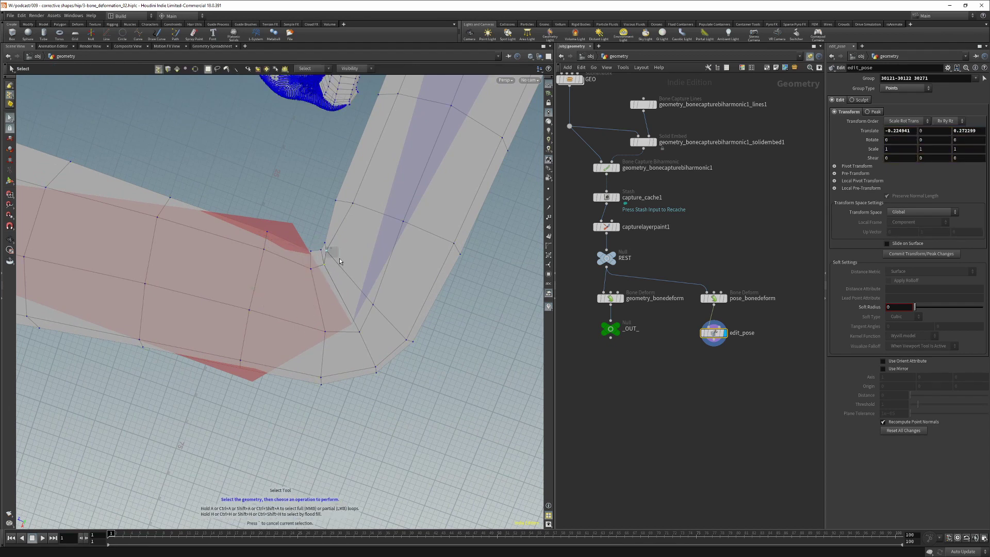
key("t")
middle_click_drag(328, 251, 325, 252)
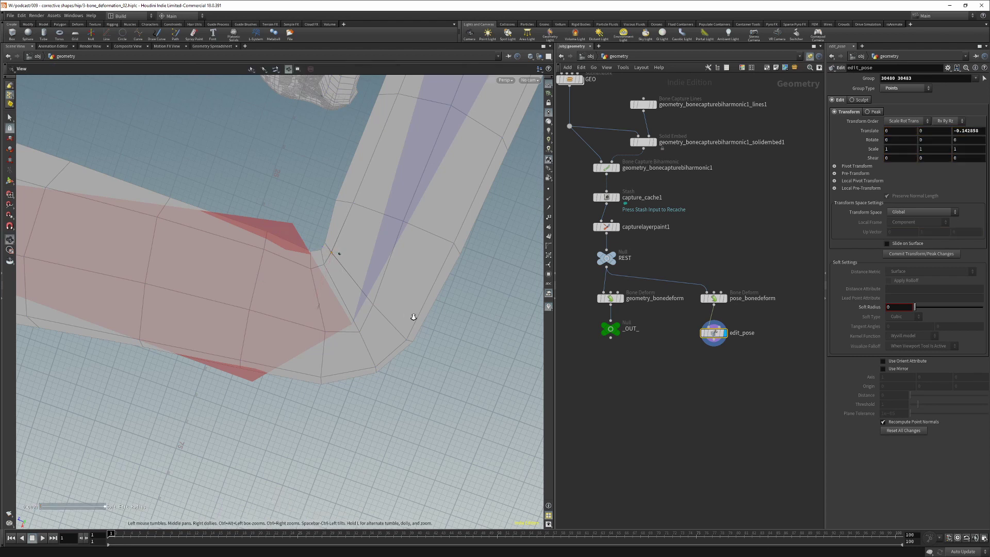
Step: Pull the point row at the outer elbow tip outward about 0.41 in X and -0.35 in Z
left_click_drag(413, 316, 394, 377)
key("s")
key("t")
left_click_drag(315, 389, 317, 387)
middle_click_drag(317, 387, 320, 400)
left_click_drag(320, 401, 320, 400)
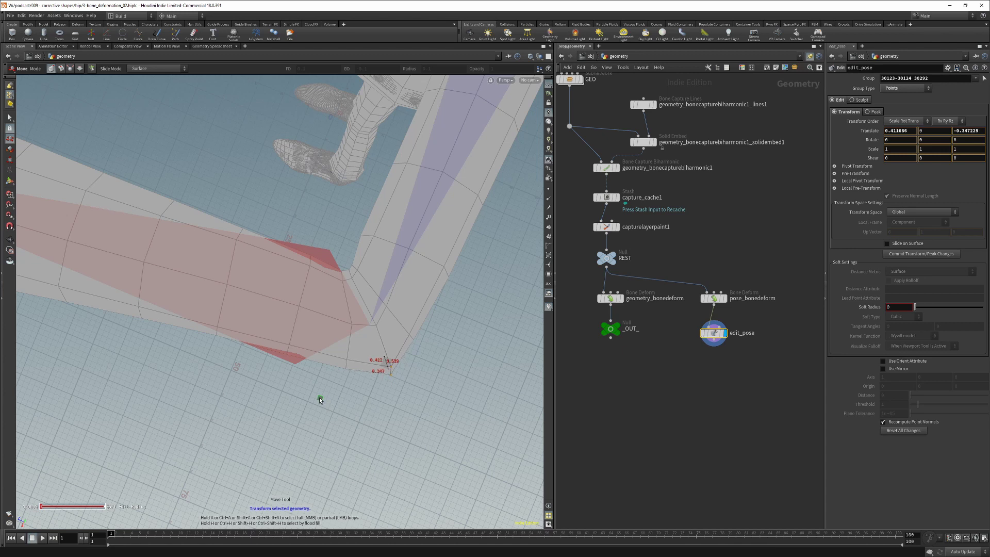
Step: Reposition the point rows on either side of the outer elbow tip to sharpen the corner
key("s")
left_click_drag(336, 354, 344, 385)
key("t")
middle_click_drag(327, 364, 348, 359)
left_click_drag(346, 382, 348, 377)
key("s")
key("t")
left_click_drag(400, 322, 403, 353)
key("Escape")
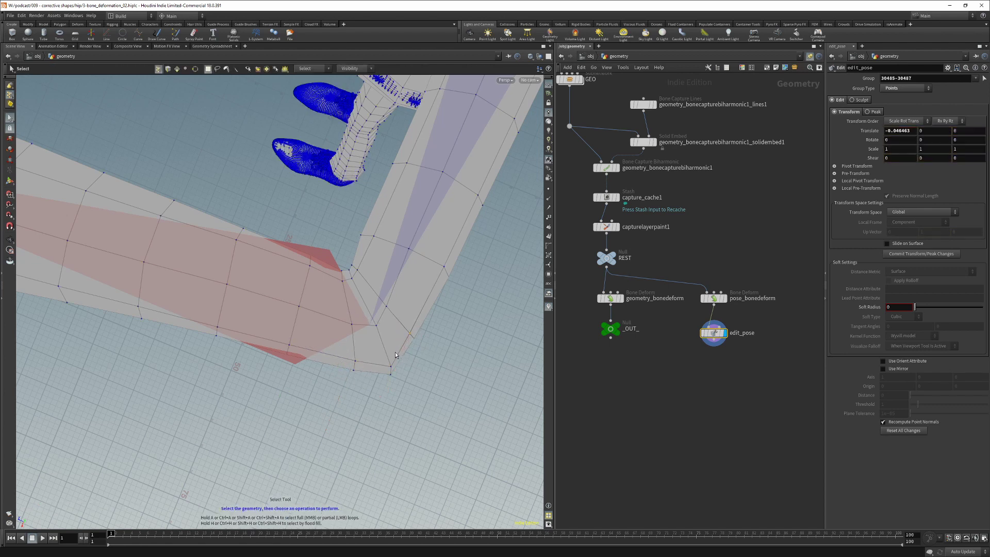
Step: Move all the inner elbow crease points together about -0.13 in X and 0.1 in Z
left_click_drag(418, 318, 366, 296)
key("s")
key("t")
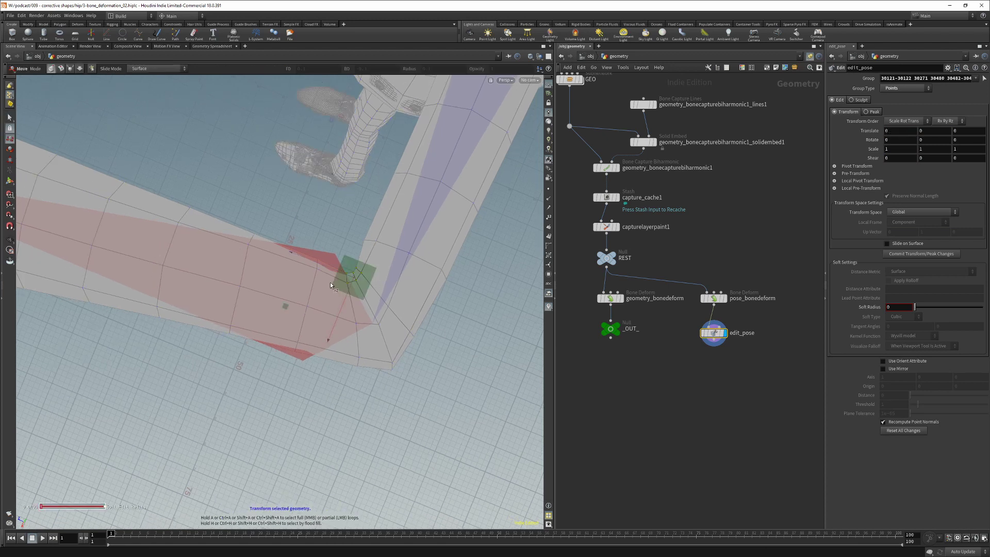
middle_click_drag(285, 307, 285, 303)
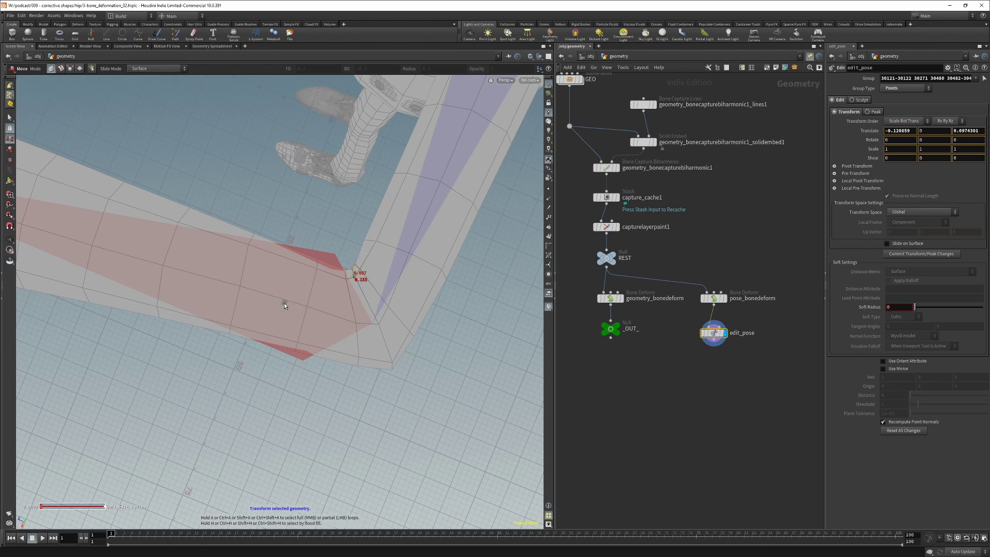
Step: Using the wireframe view, move one elbow side point about -0.23 in X and -0.12 in Z, and a neighbouring one -0.14 in Z
key("s")
left_click_drag(341, 268, 279, 300)
key("shift+w")
key("t")
key("s")
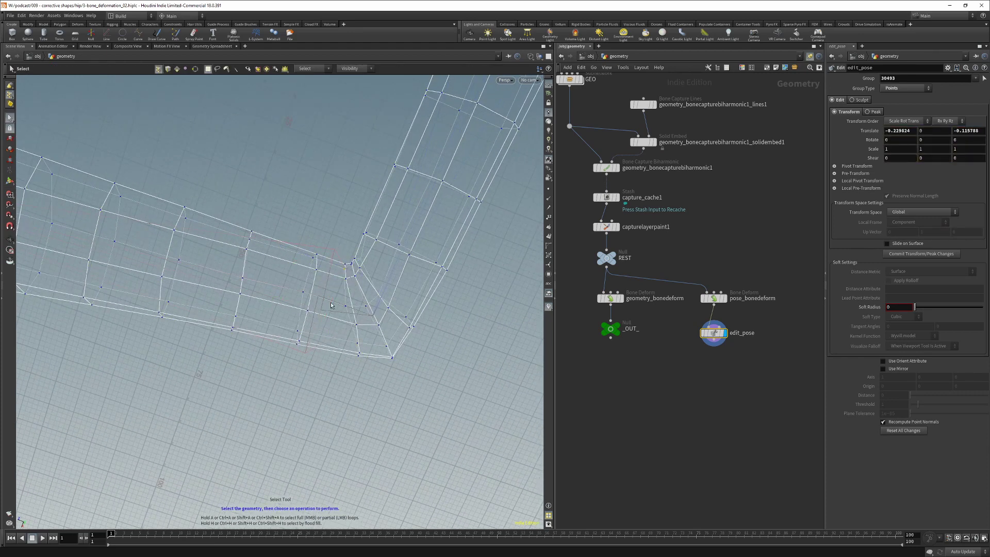
left_click(345, 307)
key("t")
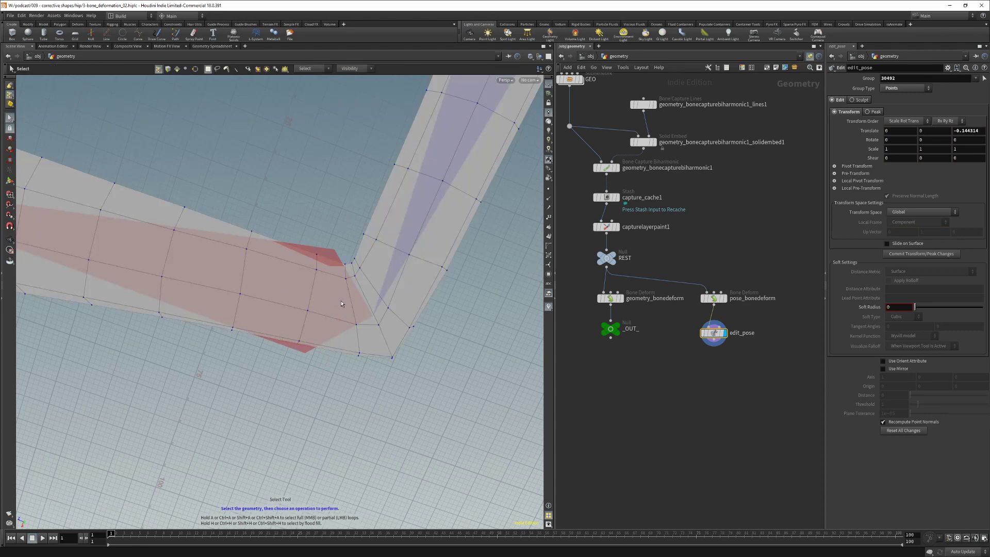
Step: Move a single point in the inner elbow crease about 0.16 in X and 0.16 in Z
left_click_drag(341, 303, 354, 248, "alt")
key("s")
left_click(360, 232)
key("Escape")
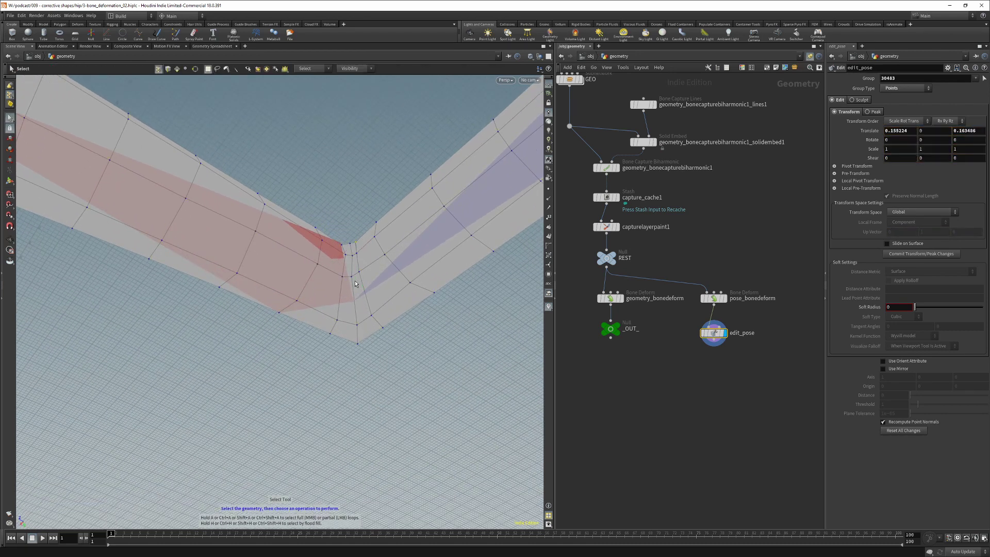
left_click_drag(380, 303, 356, 327)
key("s")
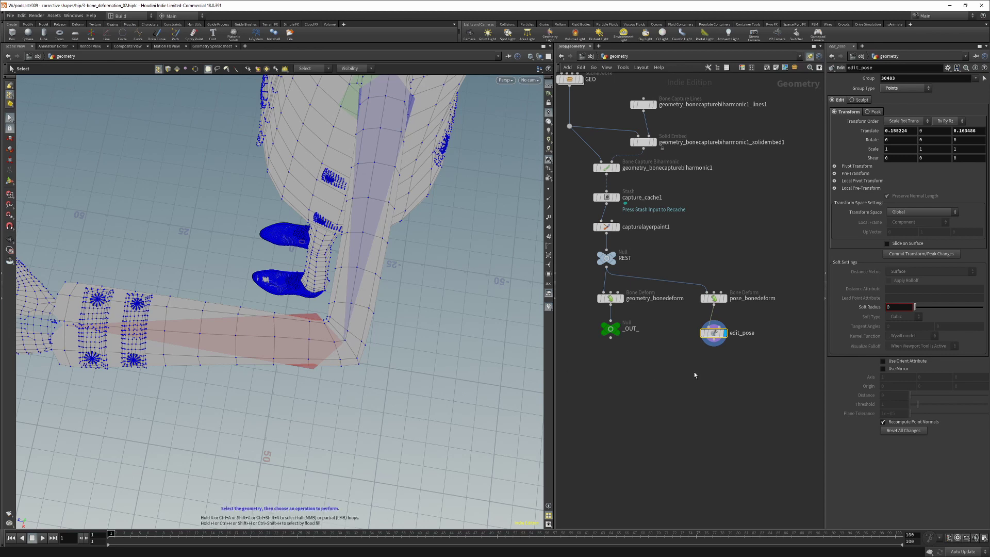
Step: Add a Null node wired below edit_pose and display it
key("Tab")
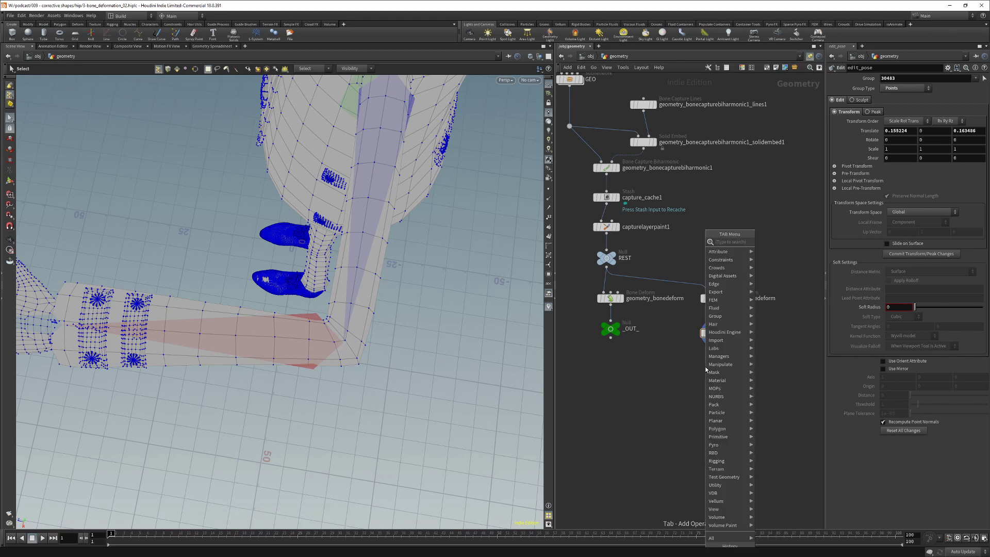
type("null")
key("Return")
left_click(706, 367)
left_click_drag(707, 369, 711, 360)
left_click(717, 365)
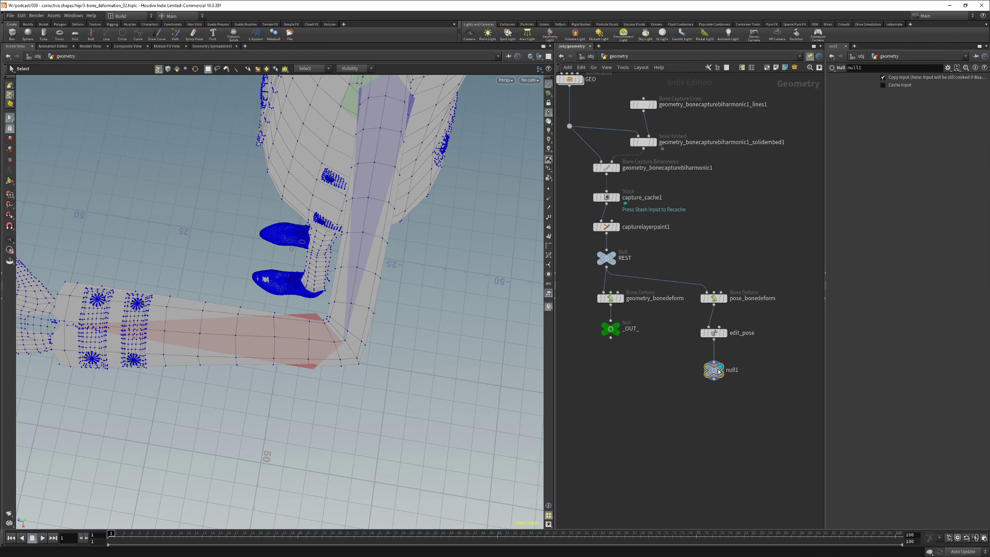
Step: Rename the Null node below edit_pose as corrected_shape
double_click(735, 372)
type("cor")
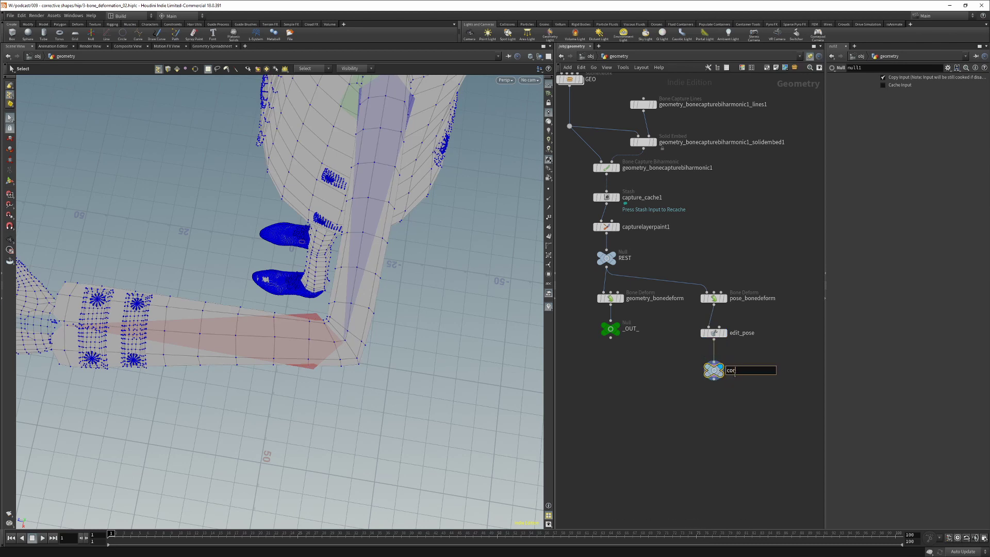
type("rected_shape")
key("Return")
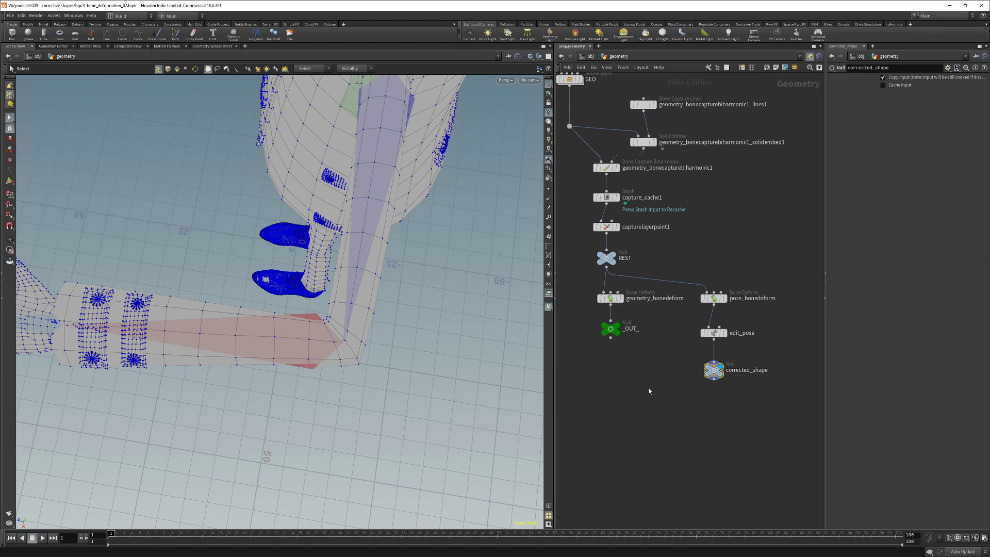
Step: Add a Shape Difference node below the deform branches and wire REST into its Rest Geometry input
key("Tab")
type("shape diff")
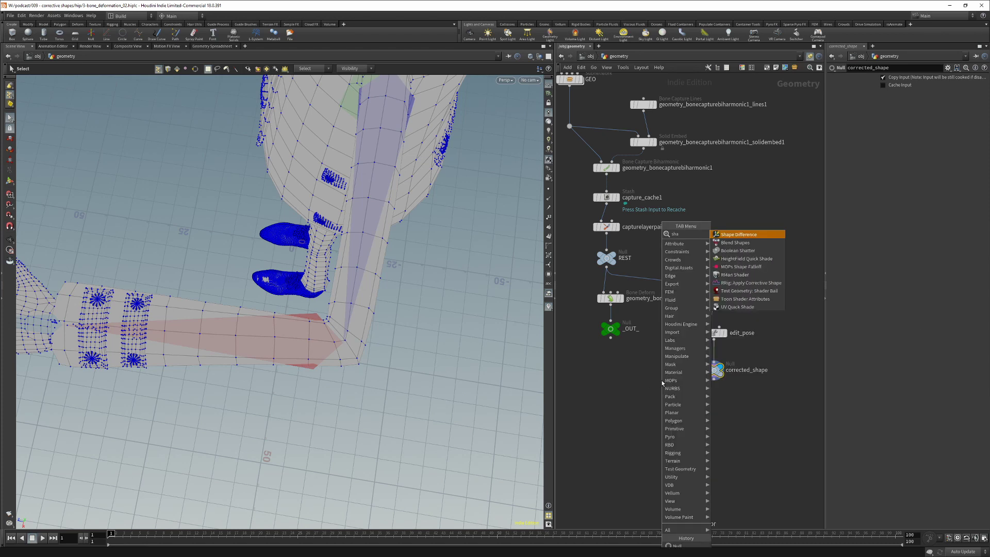
key("Return")
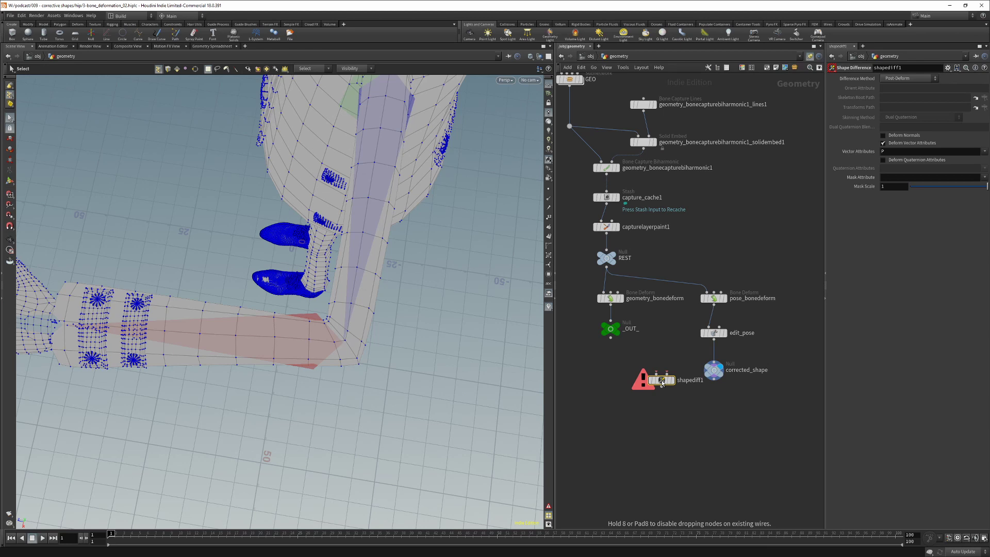
left_click(665, 413)
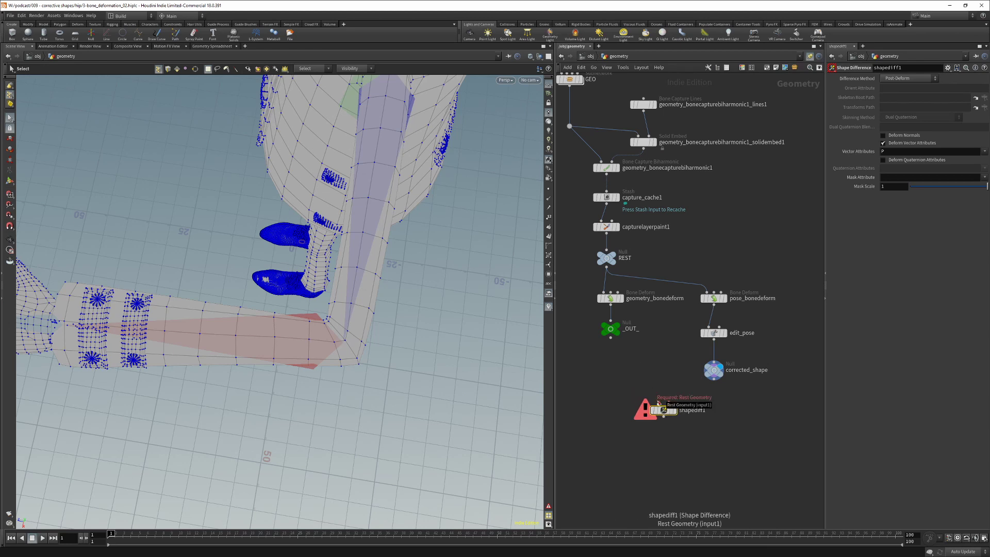
left_click_drag(658, 403, 608, 277)
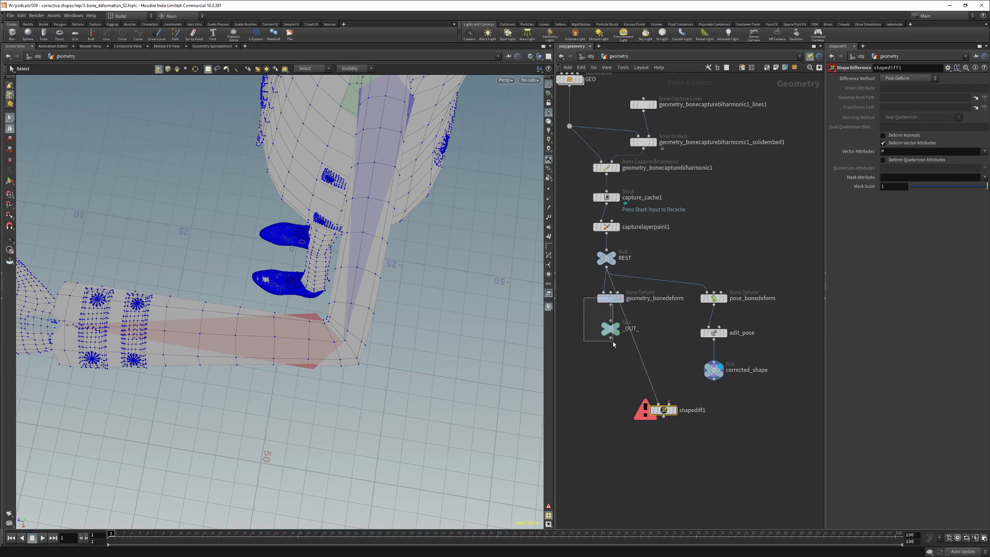
Step: Move geometry_bonedeform and _OUT_ below shapediff1, and wire corrected_shape into the Shape Difference node's second input
left_click_drag(613, 342, 615, 487)
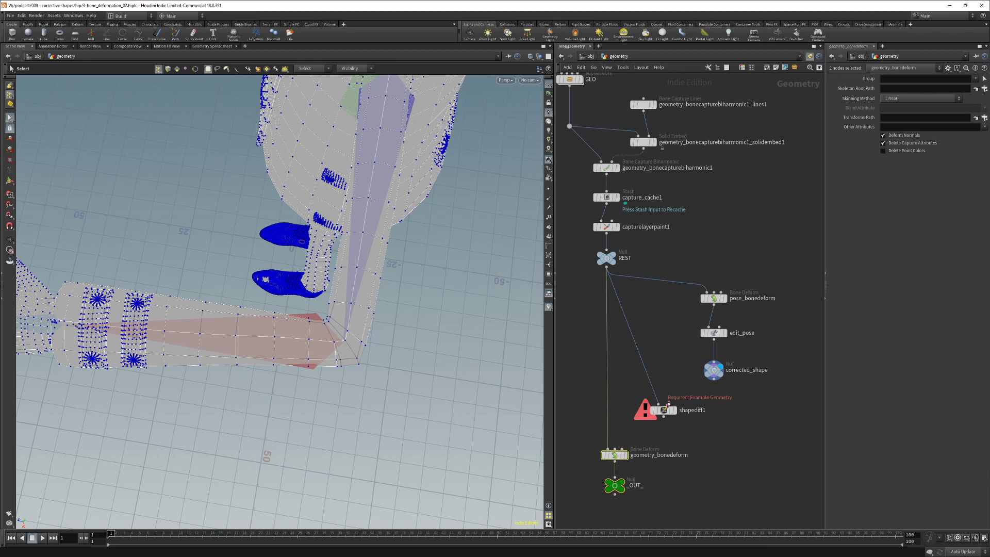
left_click(669, 403)
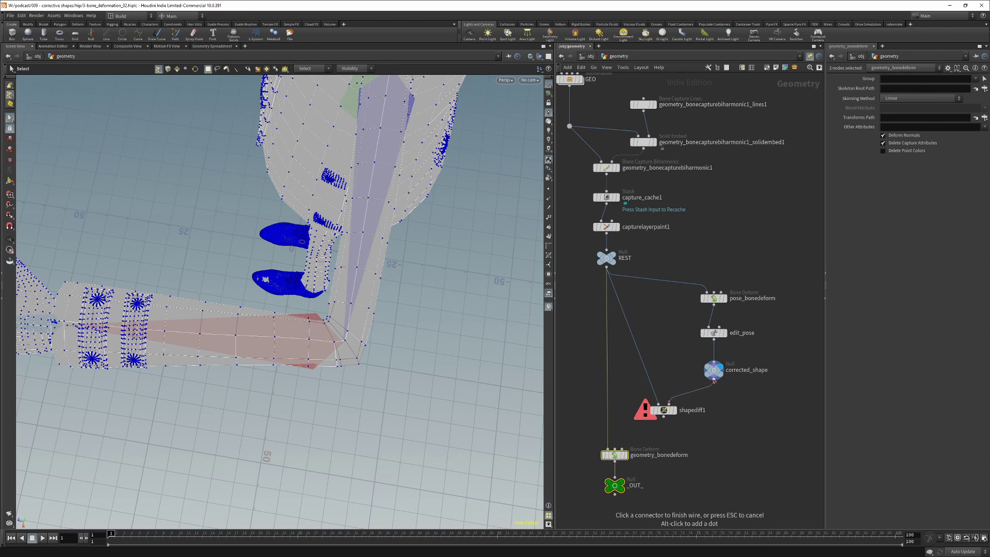
left_click(714, 380)
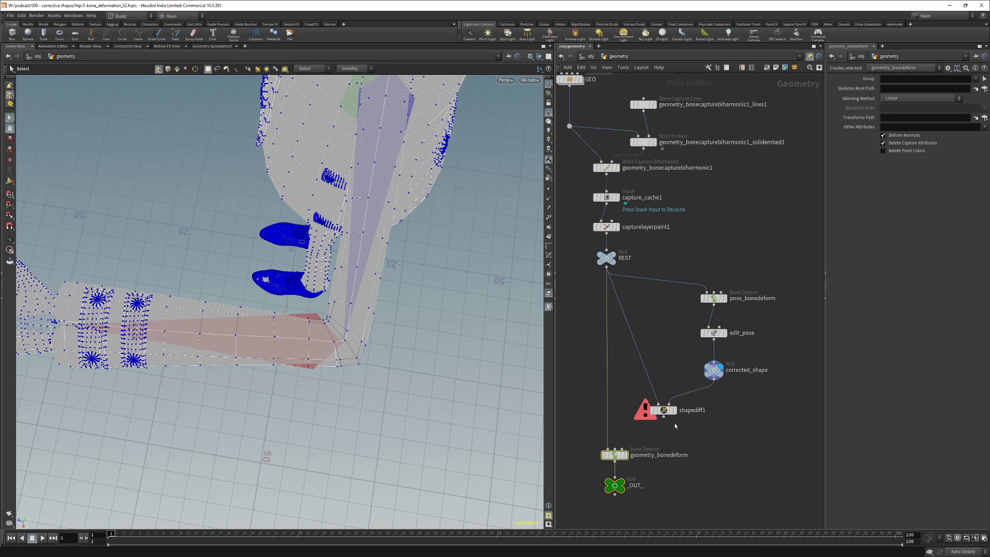
Step: Display the shapediff1 node and set its Difference Method to Pre-Deform
left_click(675, 409)
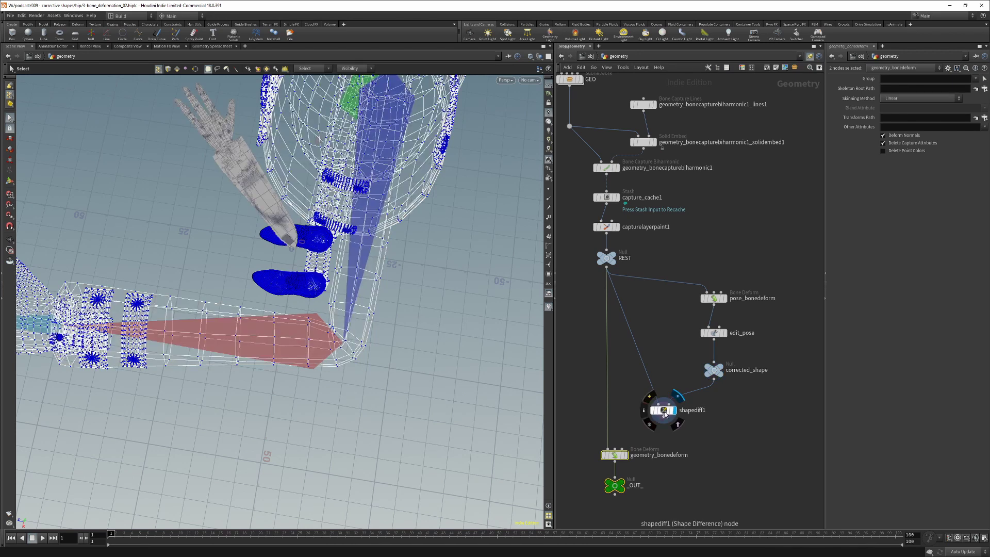
left_click(664, 412)
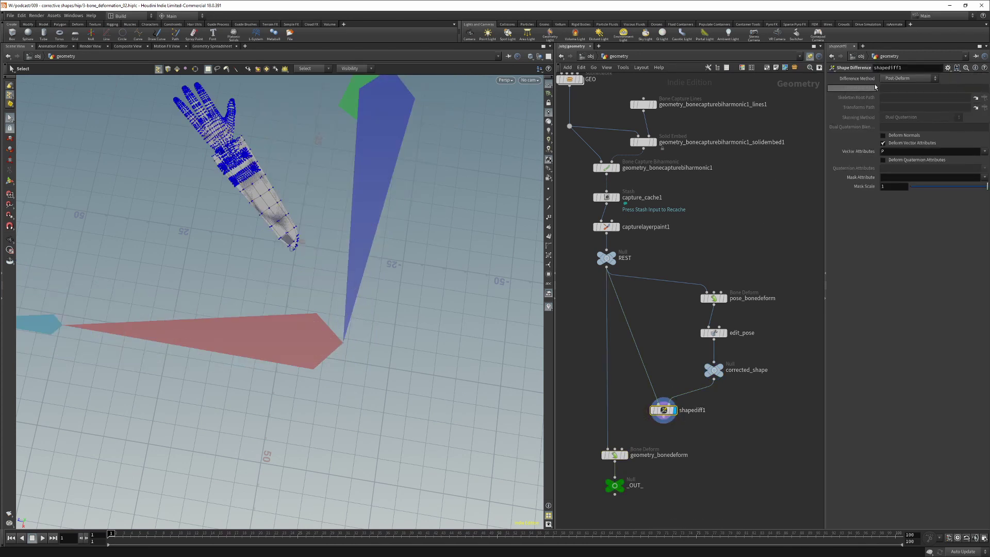
left_click(893, 79)
left_click(897, 88)
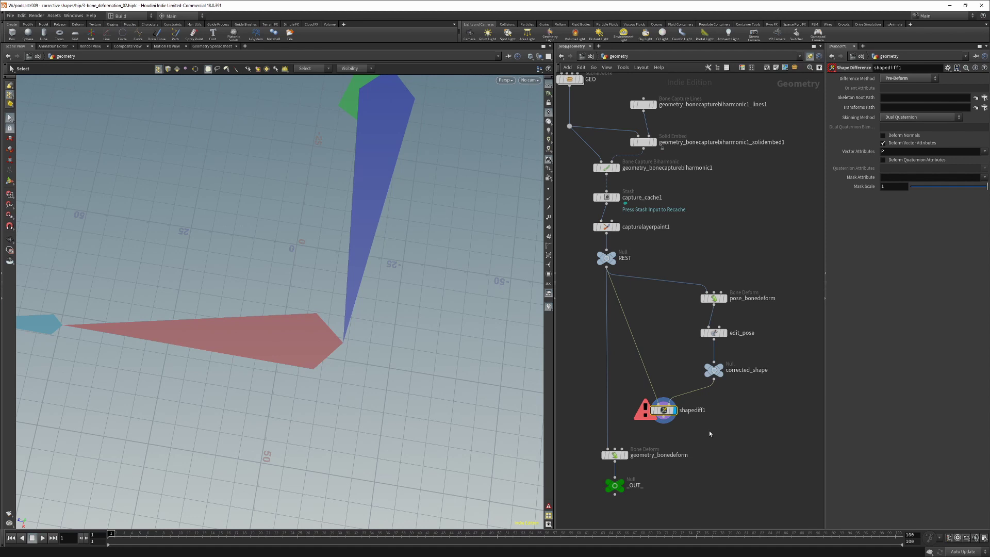
Step: Add a CHOP Network node beside shapediff1 and rename it chop_pose
key("Tab")
type("chop")
key("Return")
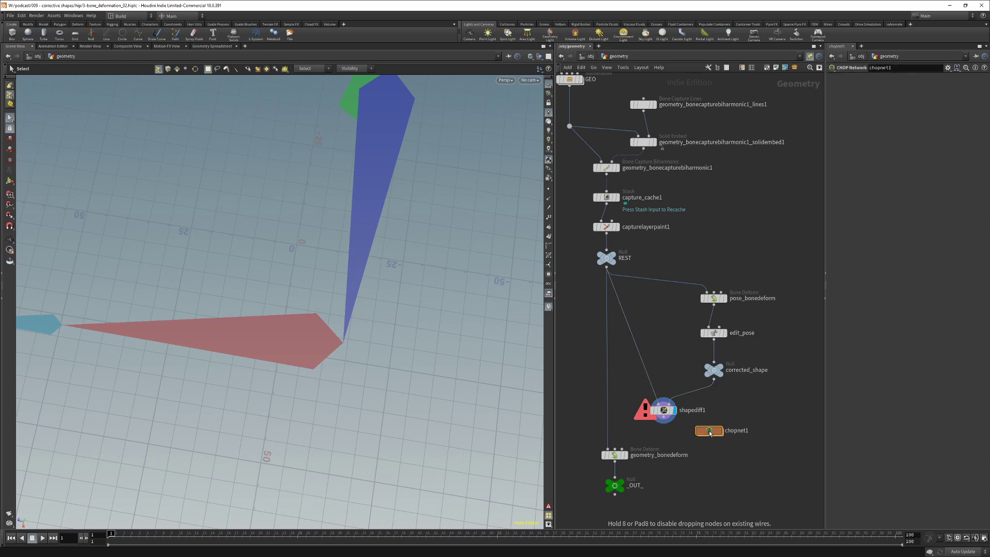
left_click(732, 412)
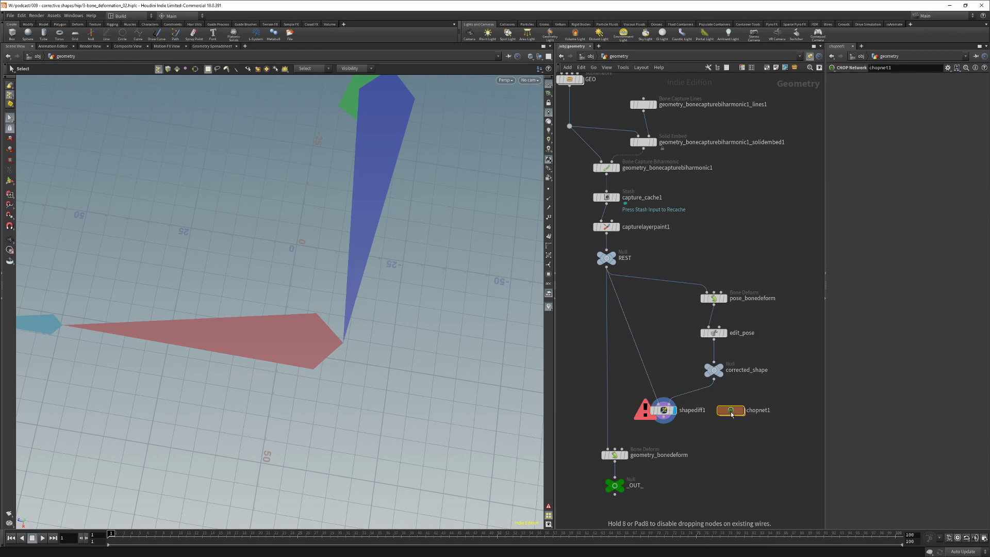
double_click(756, 411)
left_click_drag(777, 411, 727, 410)
type("chop_")
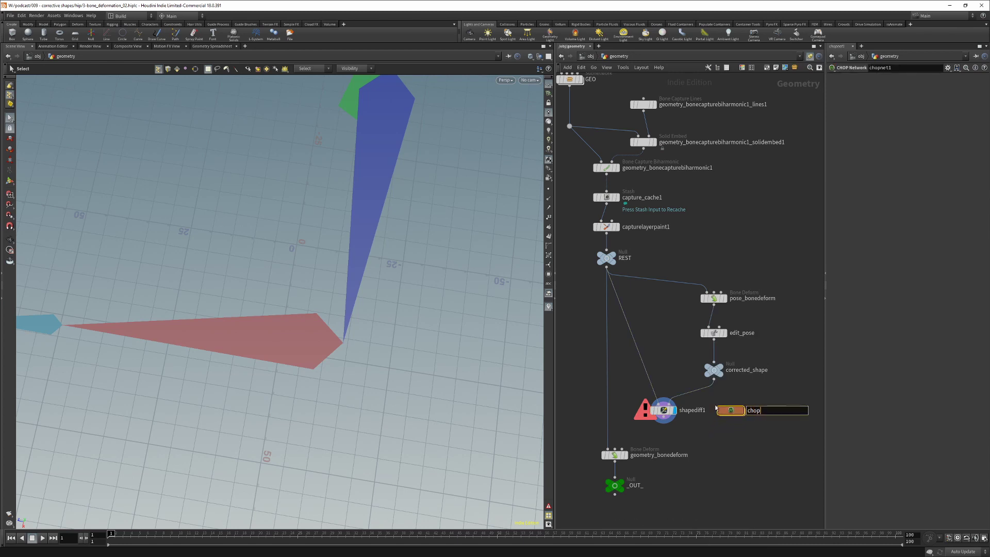
type("pose")
key("Return")
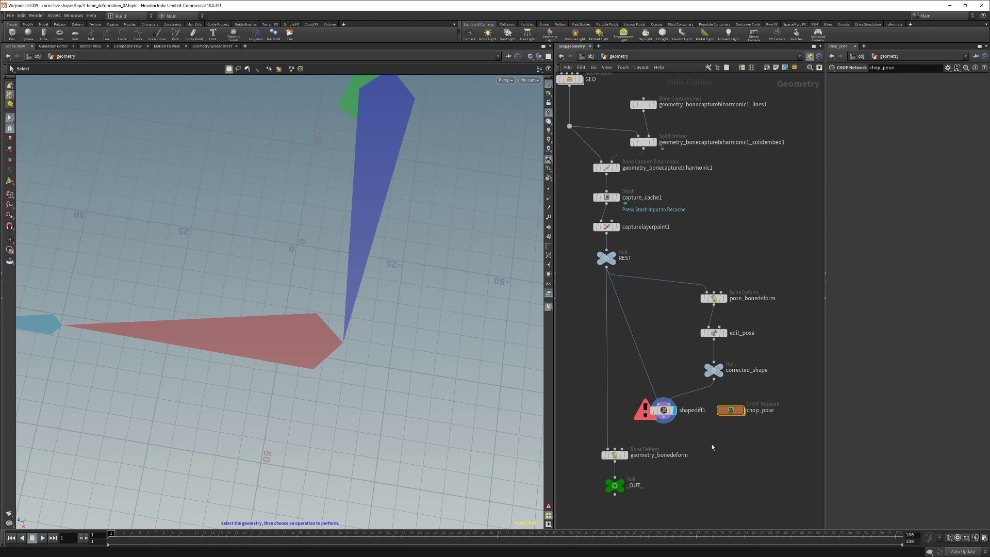
Step: Inside the chop_pose network, add an Extract Bone Transforms node
double_click(731, 410)
key("Tab")
type("extr")
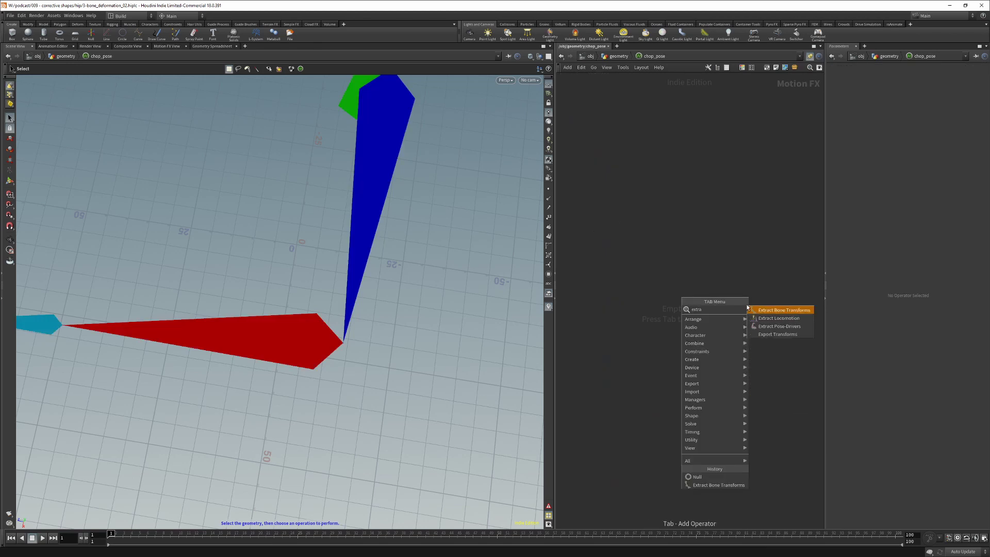
left_click(769, 310)
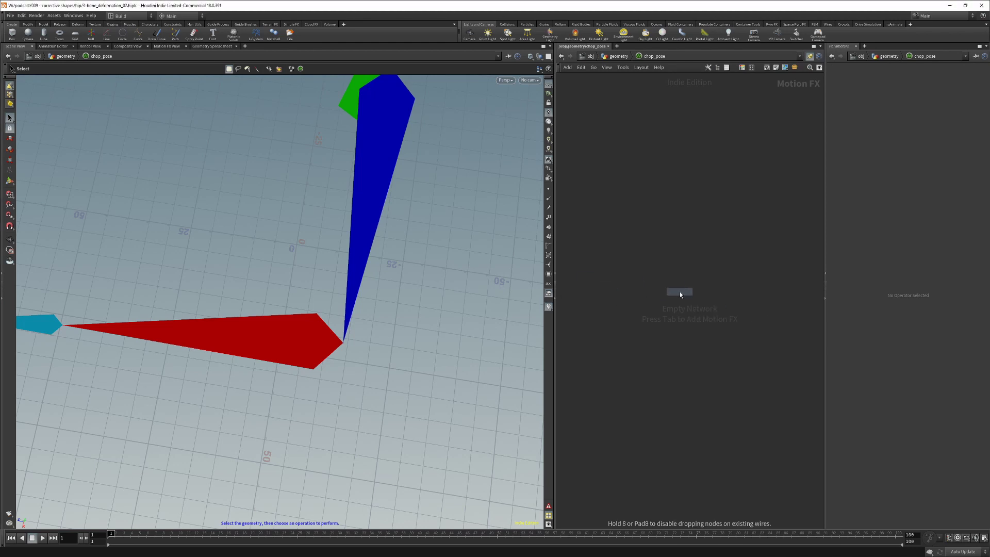
left_click(680, 292)
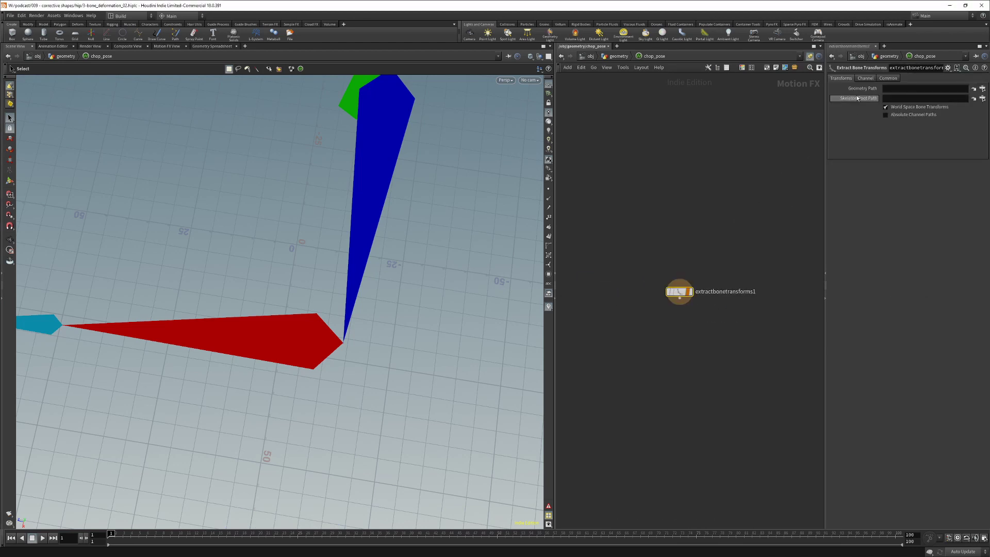
Step: Set the Extract Bone Transforms node's Geometry Path to the REST node as the relative path ../../REST
left_click(982, 89)
left_click_drag(961, 28, 487, 233)
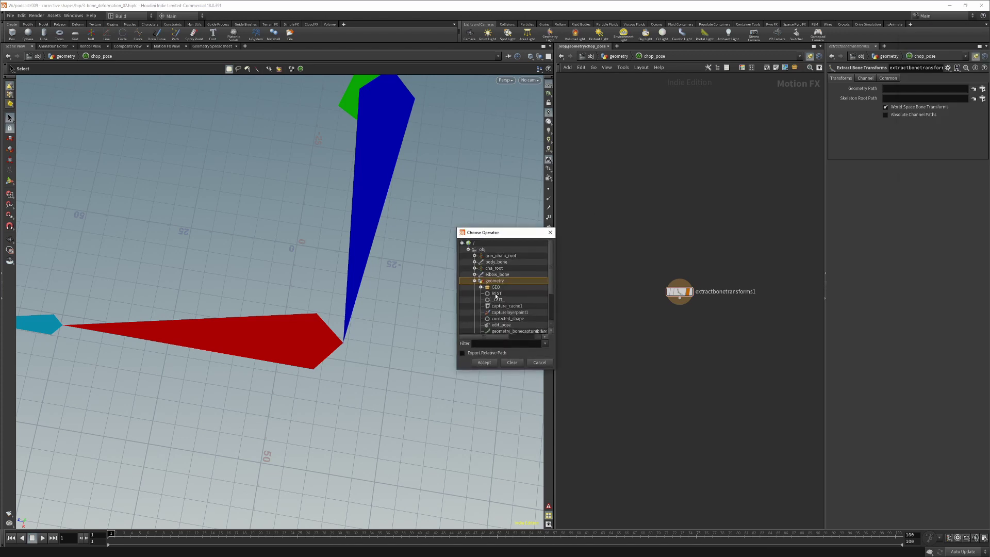
left_click(496, 293)
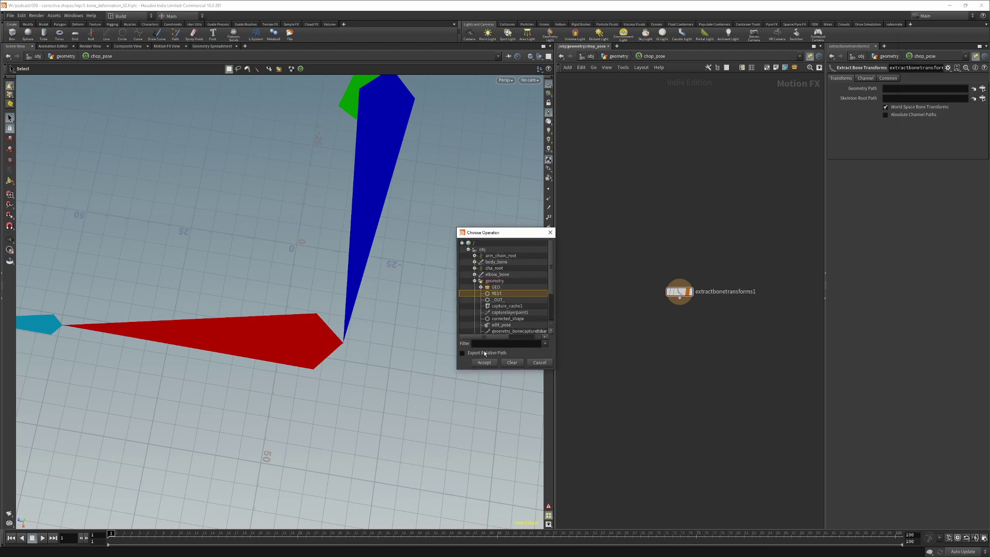
left_click(485, 354)
left_click(477, 364)
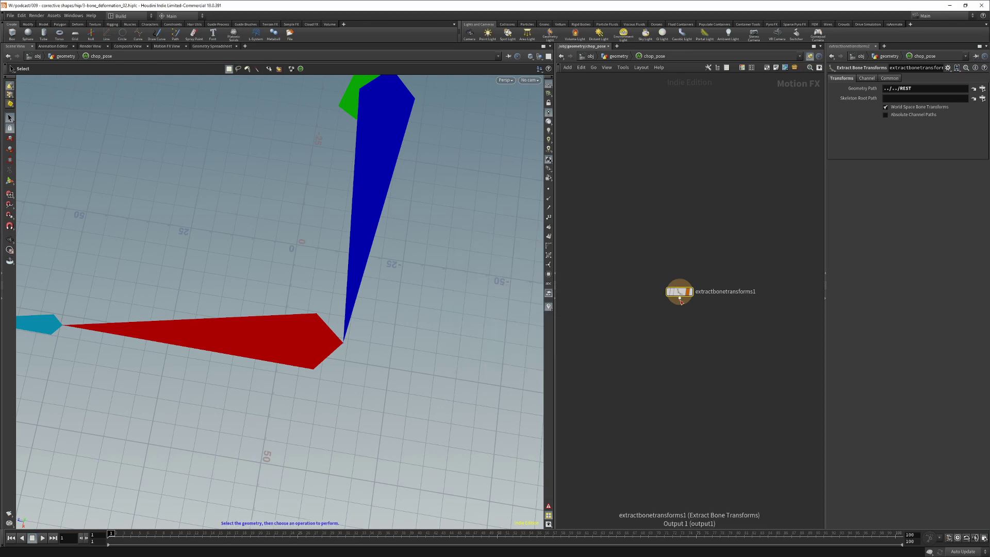
Step: Add a displayed Null node wired below extractbonetransforms1 and name it OUT
left_click_drag(679, 299, 681, 352)
type("null")
key("Return")
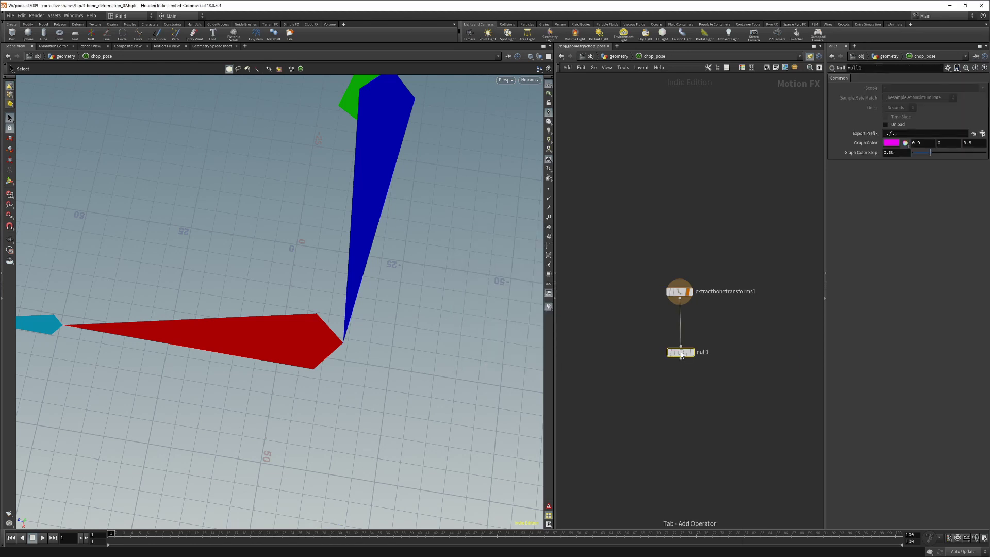
left_click(689, 353)
double_click(702, 354)
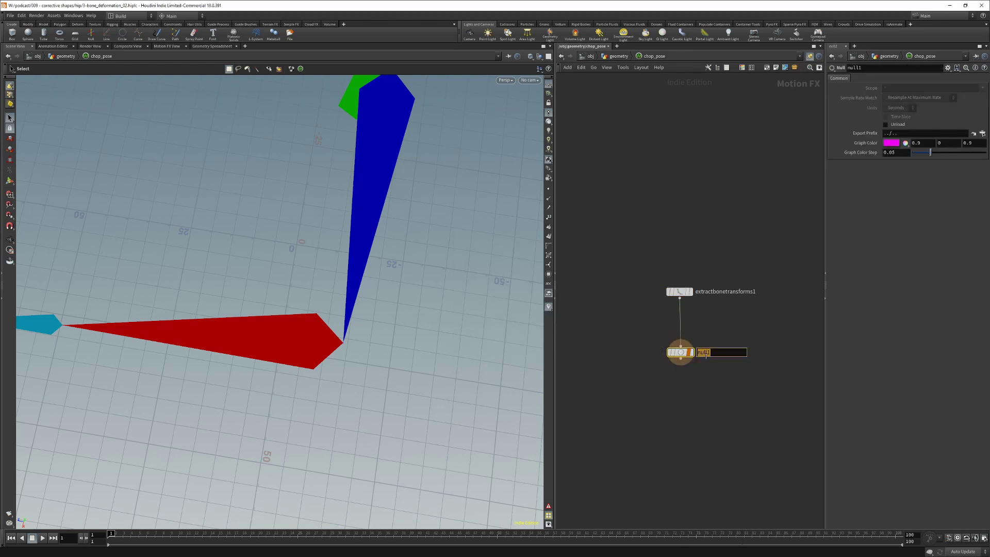
type("OUT")
key("Return")
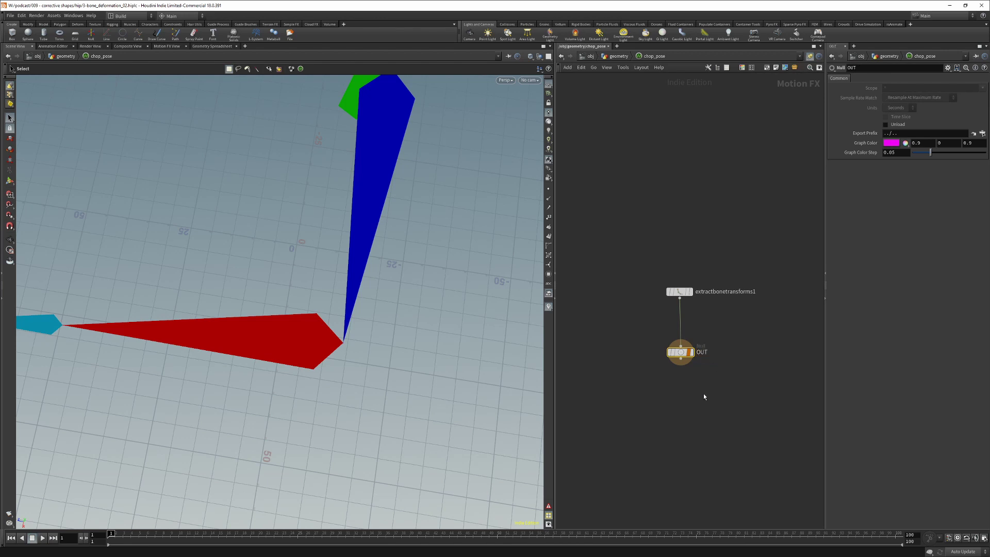
Step: Return to the geometry network and set shapediff1's Transforms Path to ../chop_pose/OUT
key("u")
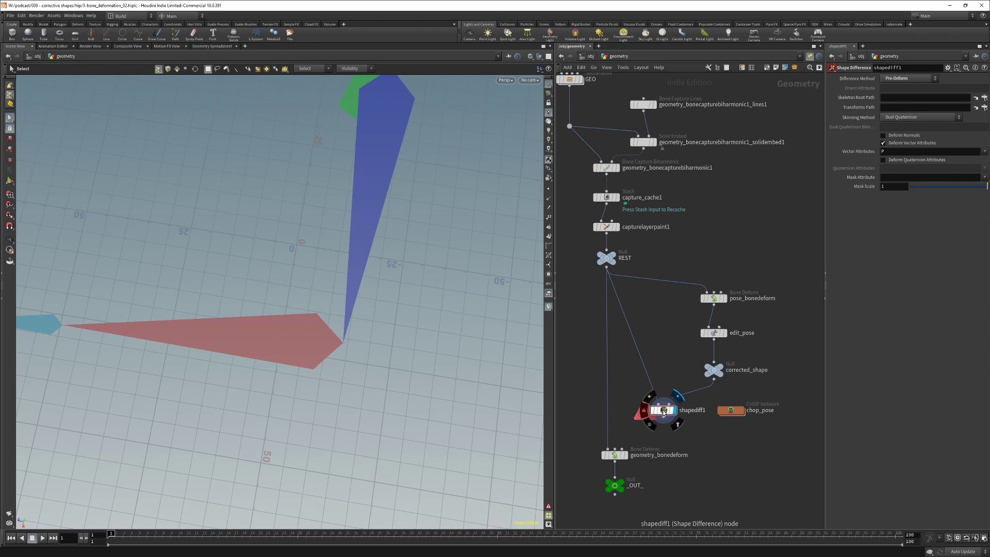
left_click(984, 107)
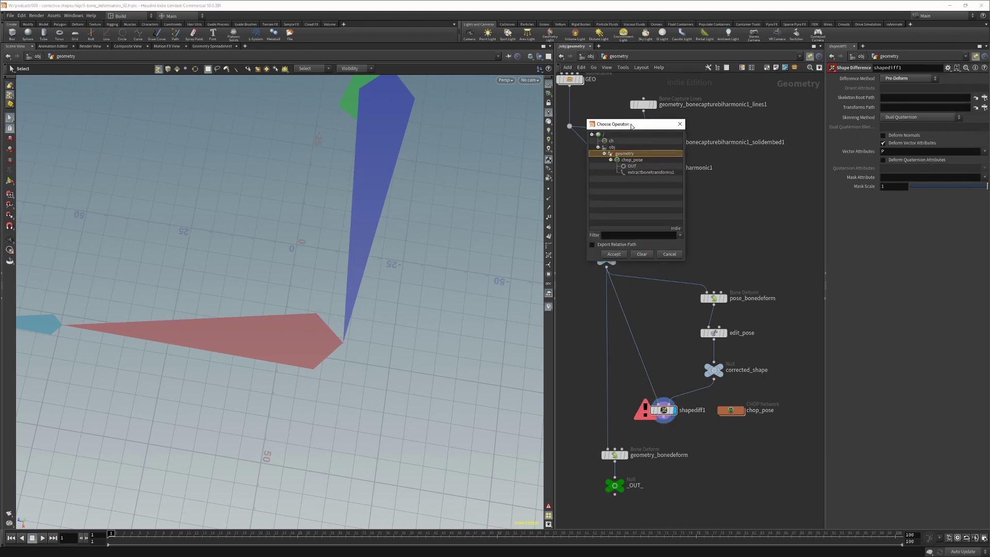
left_click(630, 166)
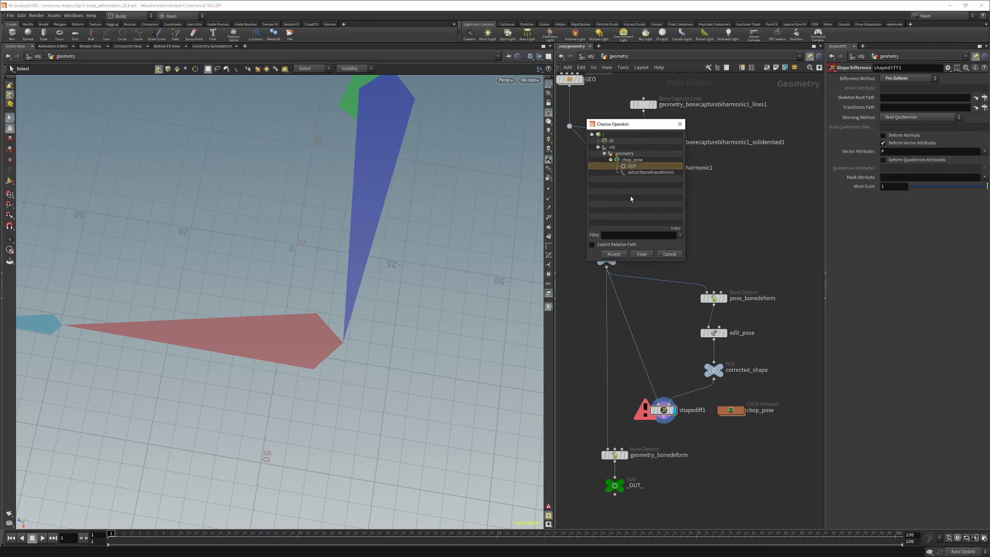
left_click(614, 255)
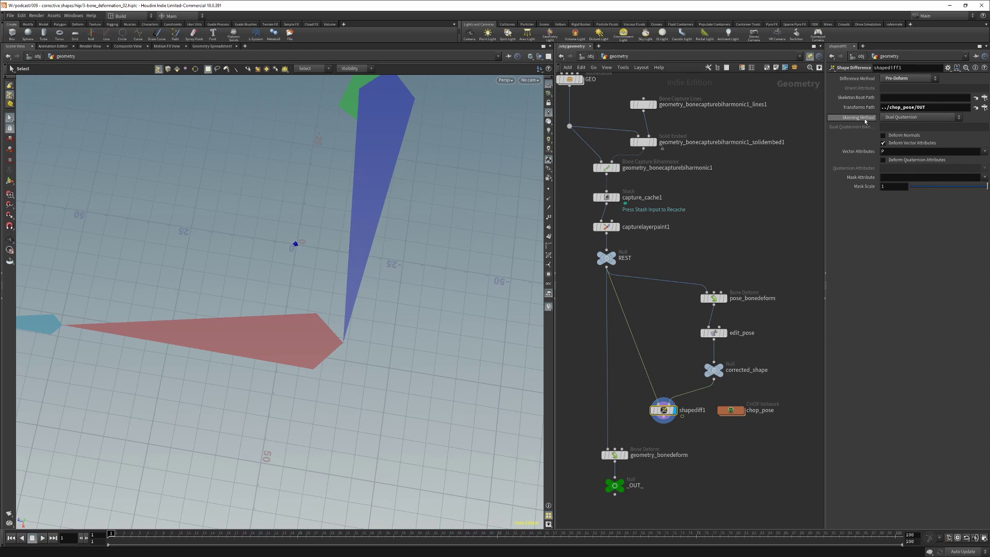
Step: Check the skinning method on pose_bonedeform and geometry_bonedeform, and set shapediff1's Skinning Method to Linear
left_click(714, 298)
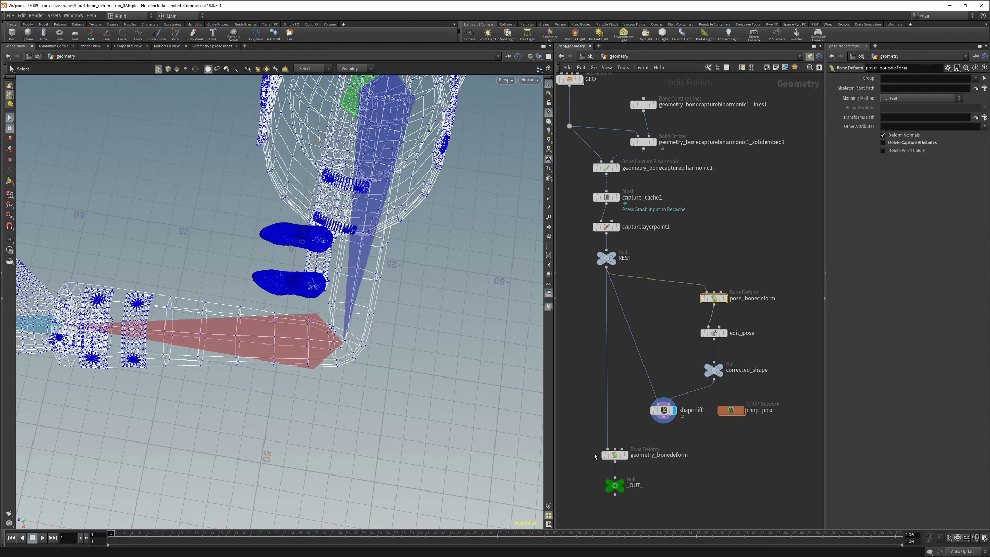
left_click(616, 455)
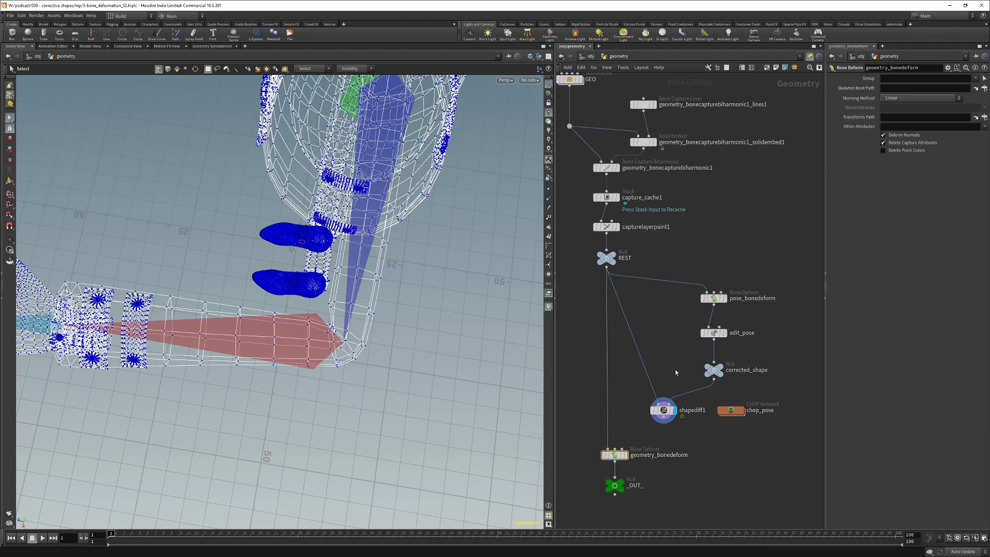
left_click(664, 410)
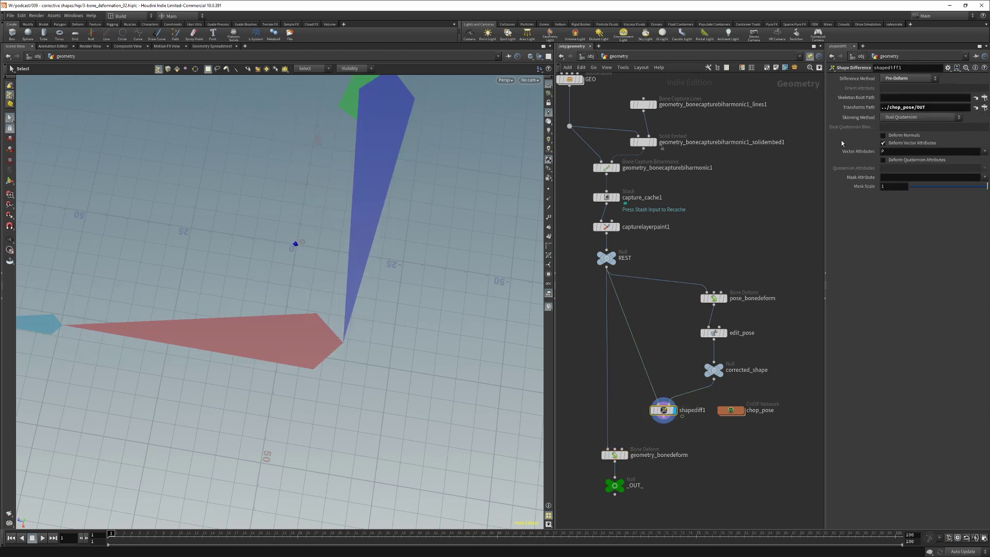
left_click(913, 117)
left_click(908, 129)
left_click(666, 413)
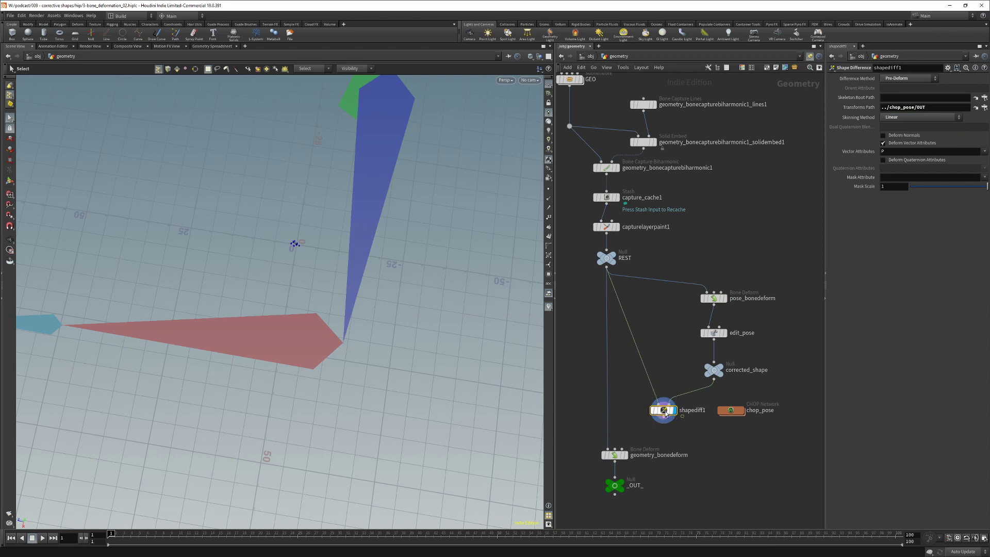
left_click(665, 437)
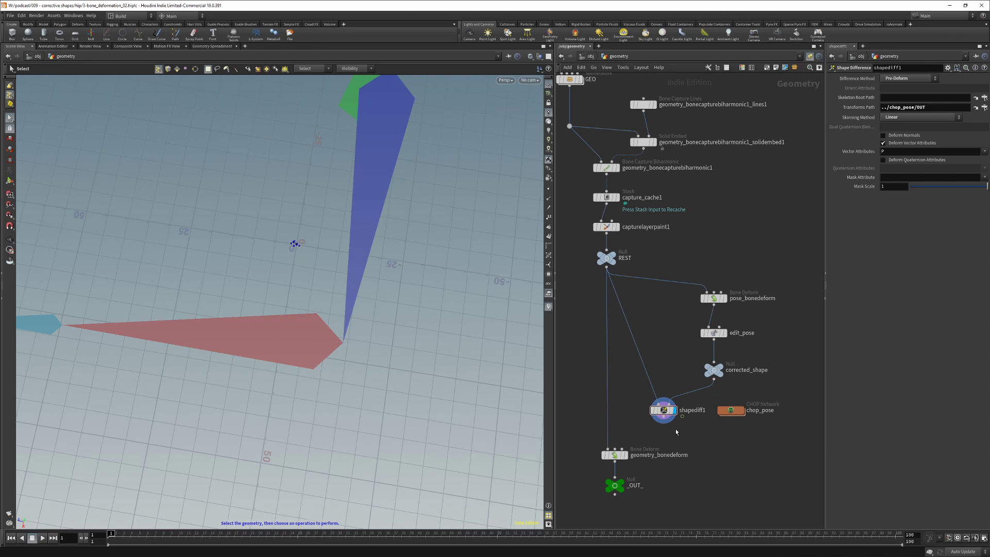
Step: Add a Point Wrangle with REST wired to its first input and shapediff1 to its second, and display it
key("Tab")
type("p")
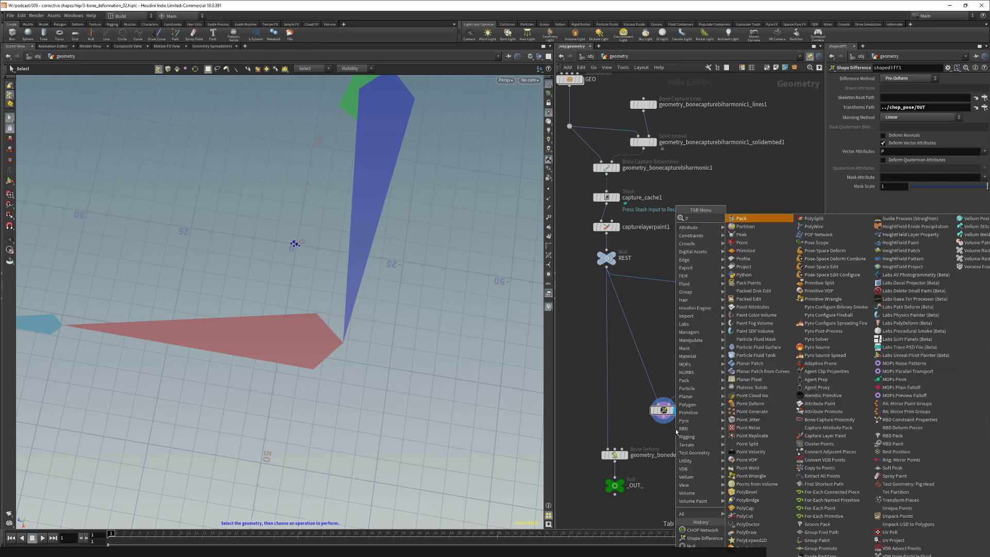
type("ointwra")
key("Return")
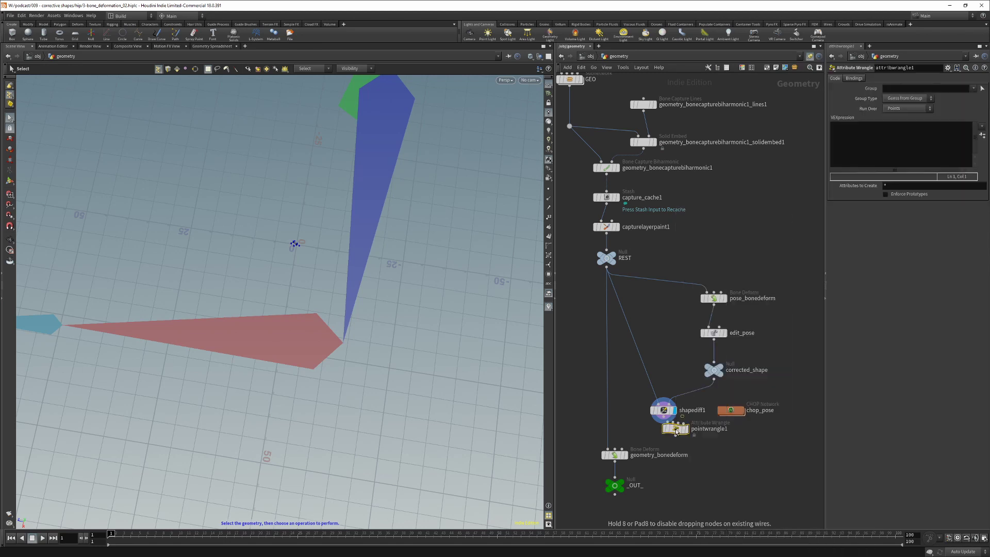
left_click(643, 436)
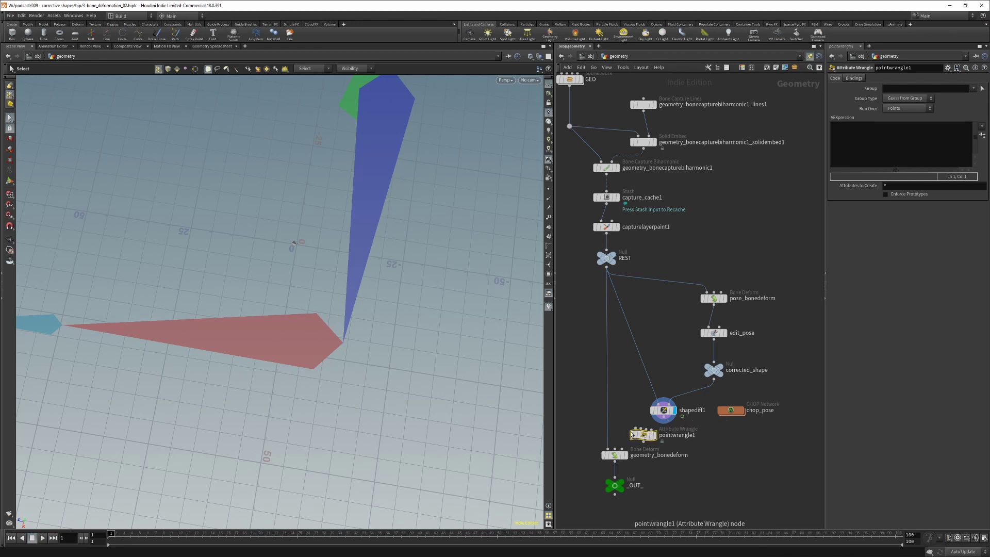
left_click(636, 429)
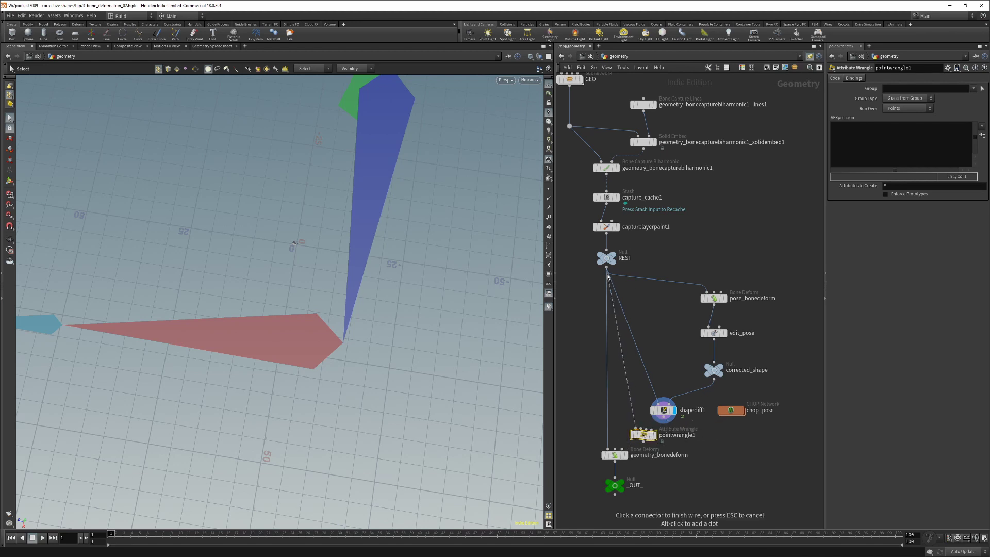
left_click(608, 268)
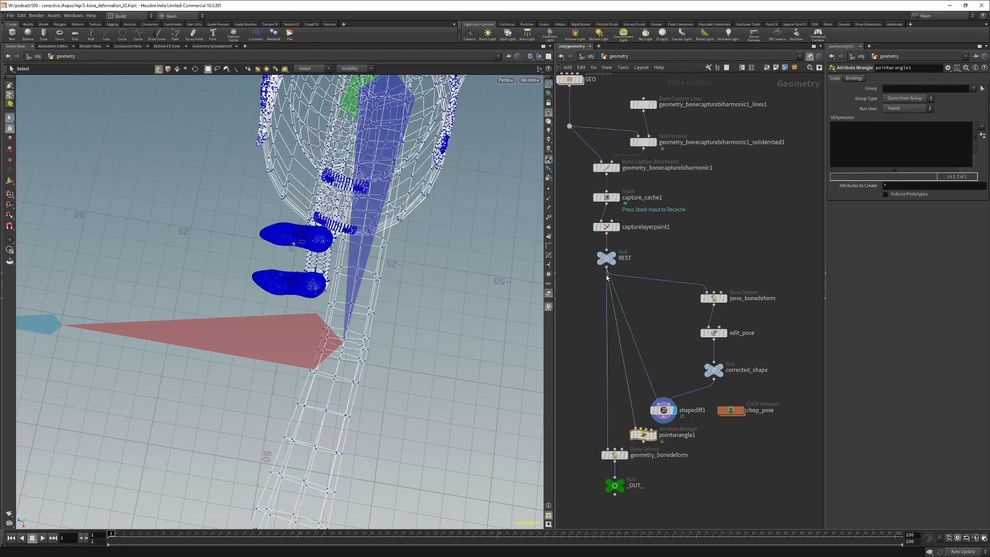
left_click(643, 428)
left_click(663, 421)
mouse_move(657, 440)
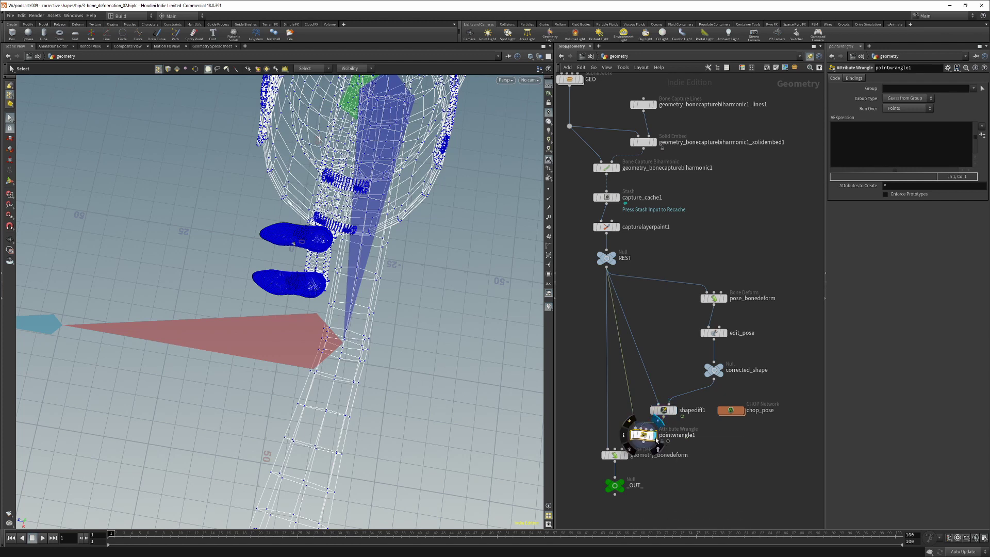
left_click(655, 438)
Step: Space out geometry_bonedeform, _OUT_ and the wrangle in the network, and rename the wrangle as sum_positions
middle_click_drag(697, 496, 714, 460)
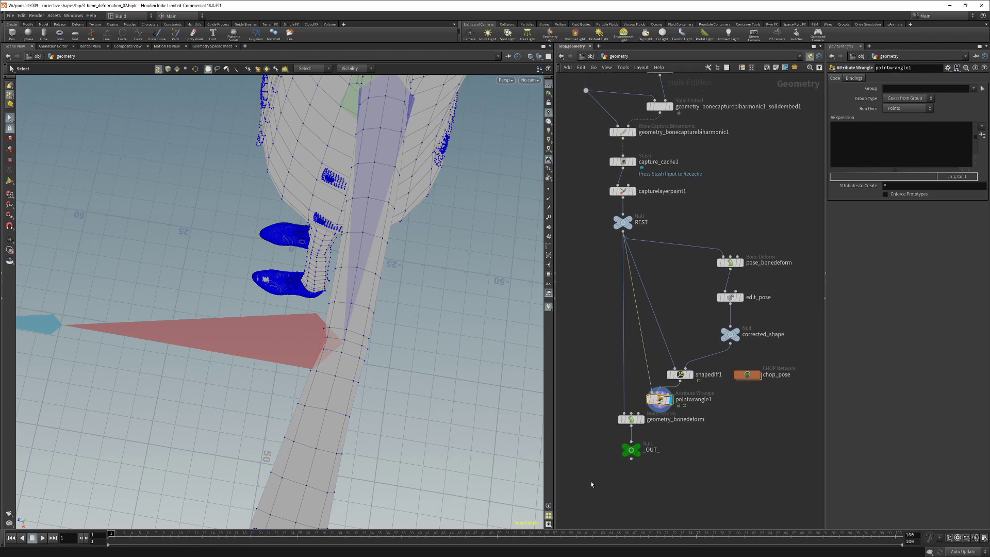
left_click_drag(610, 410, 631, 472)
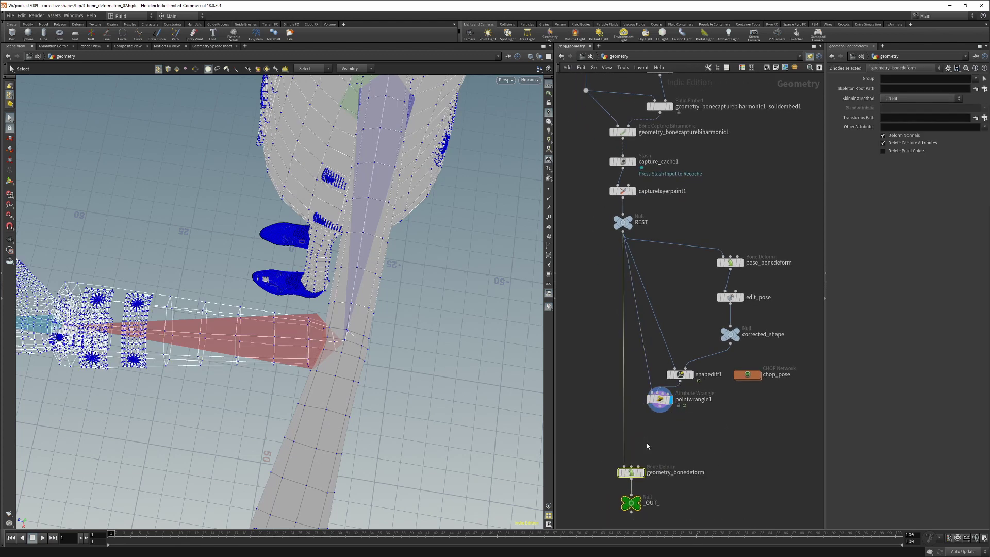
left_click_drag(660, 400, 655, 419)
left_click(706, 444)
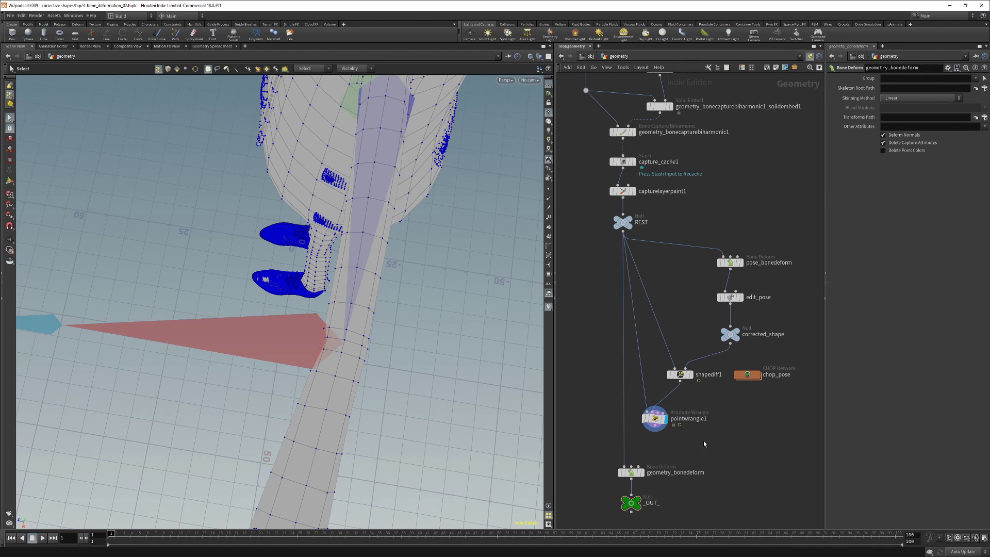
double_click(691, 419)
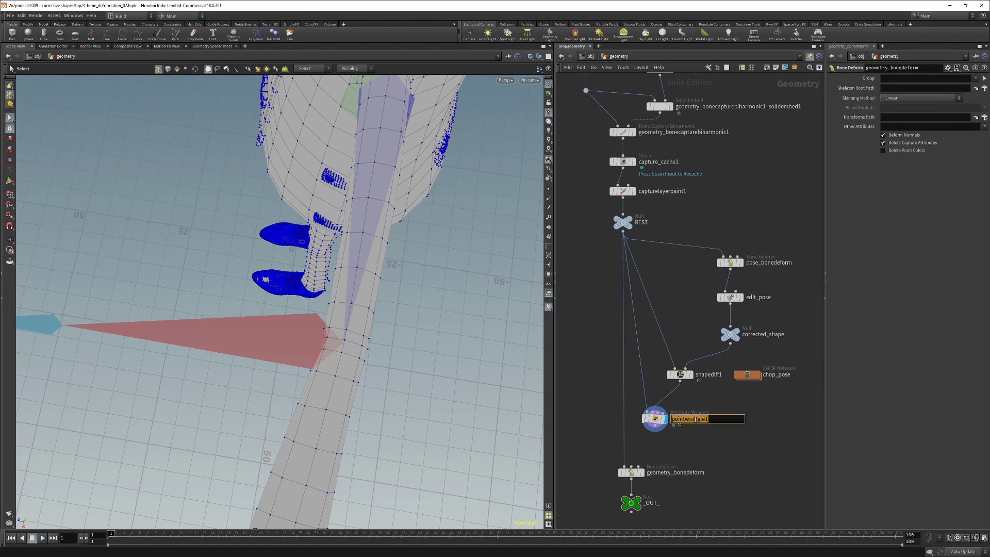
type("sum_positions")
key("Return")
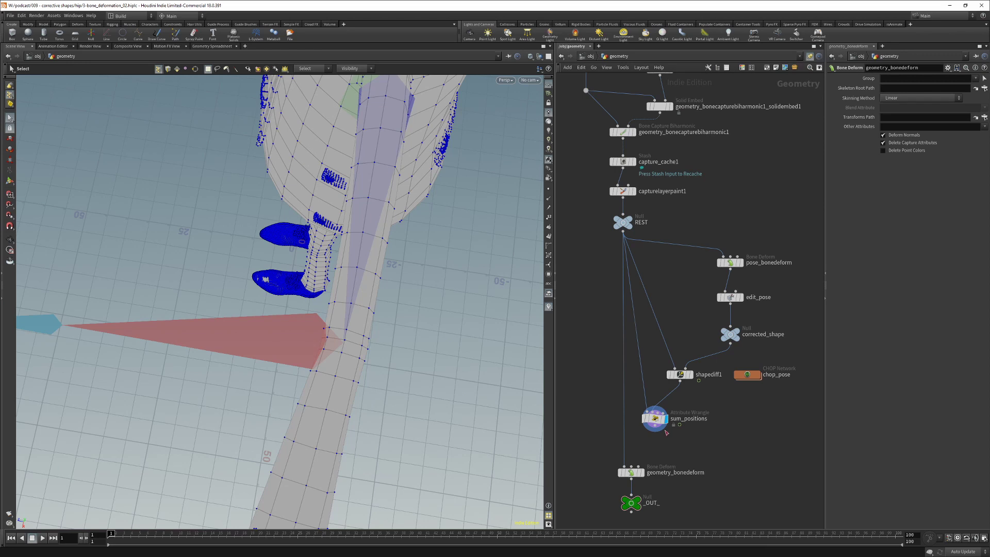
left_click(658, 420)
left_click(860, 148)
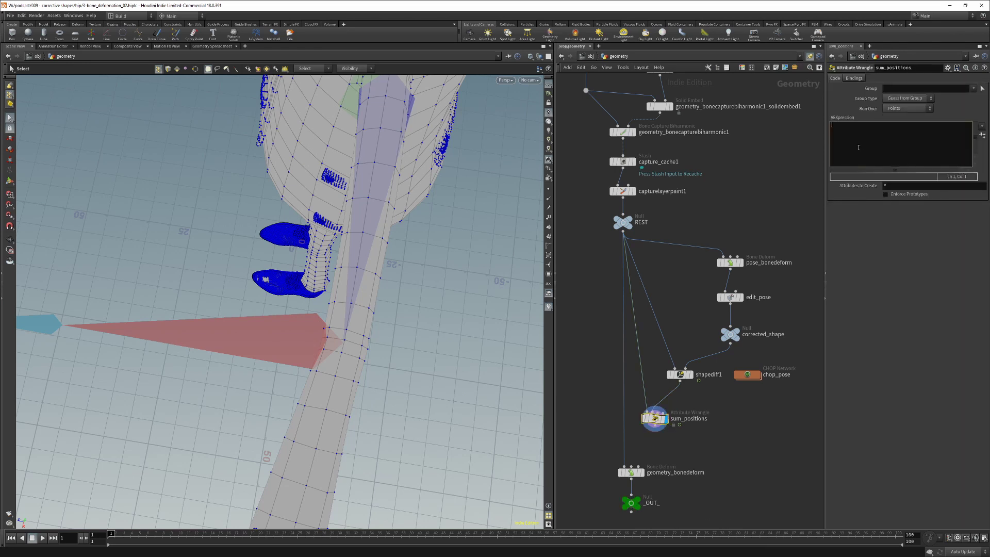
type("vector mo")
type("d_pos = point(1,")
type("\"P")
type("\",@ptnum)")
type(";")
type("mod_p")
type("os * ch(\"")
type("blend\");")
left_click(983, 135)
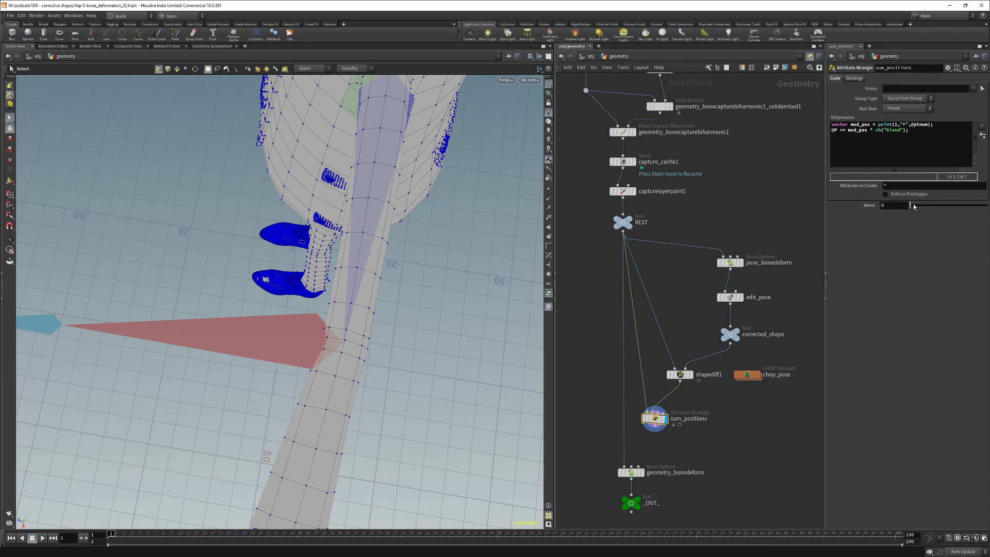
mouse_move(910, 206)
left_mouse_down()
mouse_move(987, 205)
mouse_move(900, 211)
mouse_move(985, 205)
mouse_move(909, 206)
left_mouse_up()
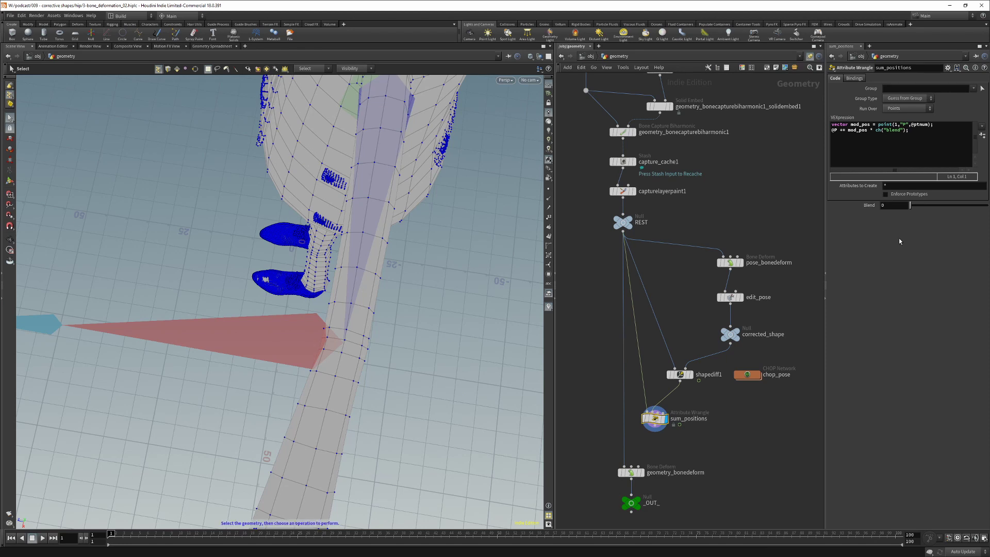
Step: Select elbow_bone in the viewport and copy its Rotate X parameter
key("1")
left_click(276, 336)
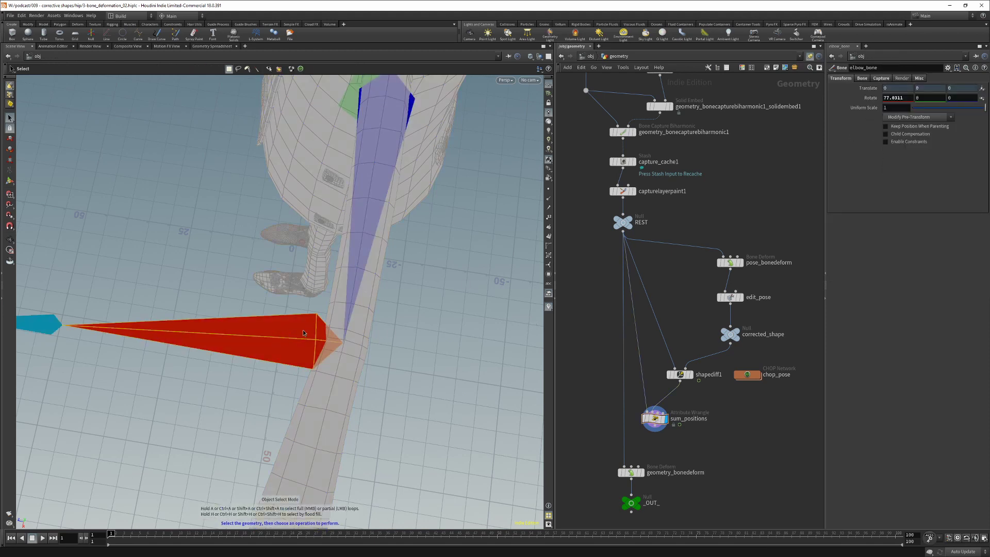
right_click(905, 98)
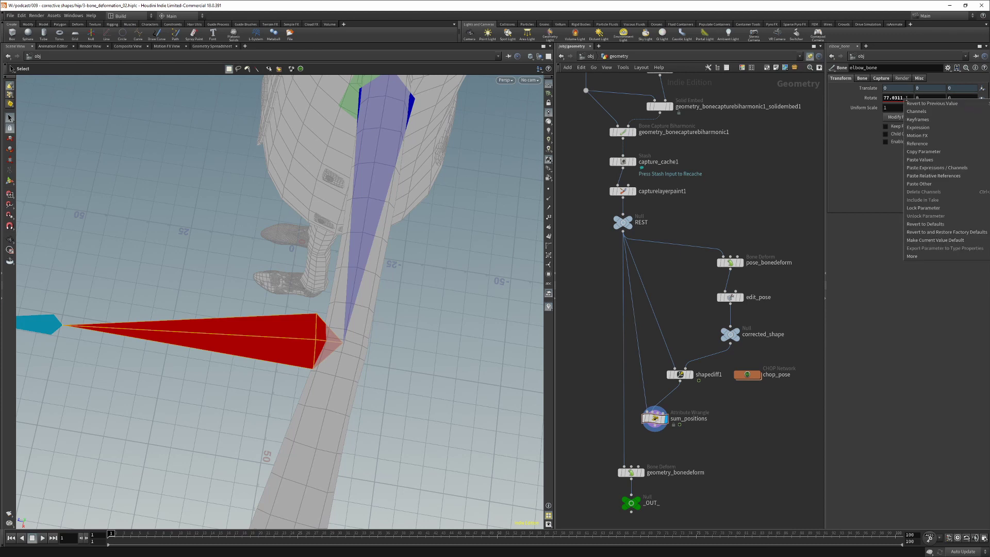
left_click(921, 152)
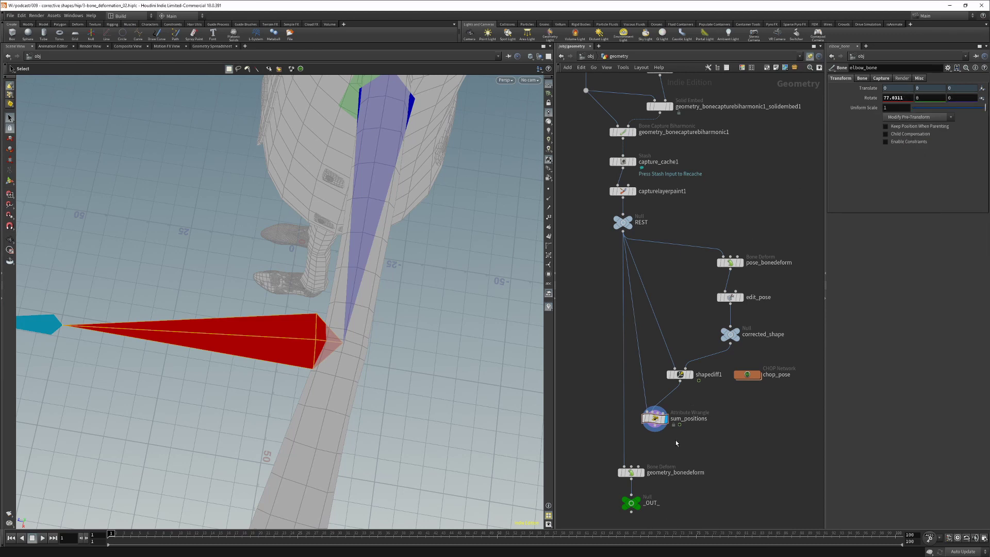
Step: Set sum_positions' Blend to a relative reference to elbow_bone's Rotate X, ch("../../elbow_bone/rx"), divided by the pasted bent angle of about 77.031
left_click_drag(679, 438, 633, 409)
right_click(890, 205)
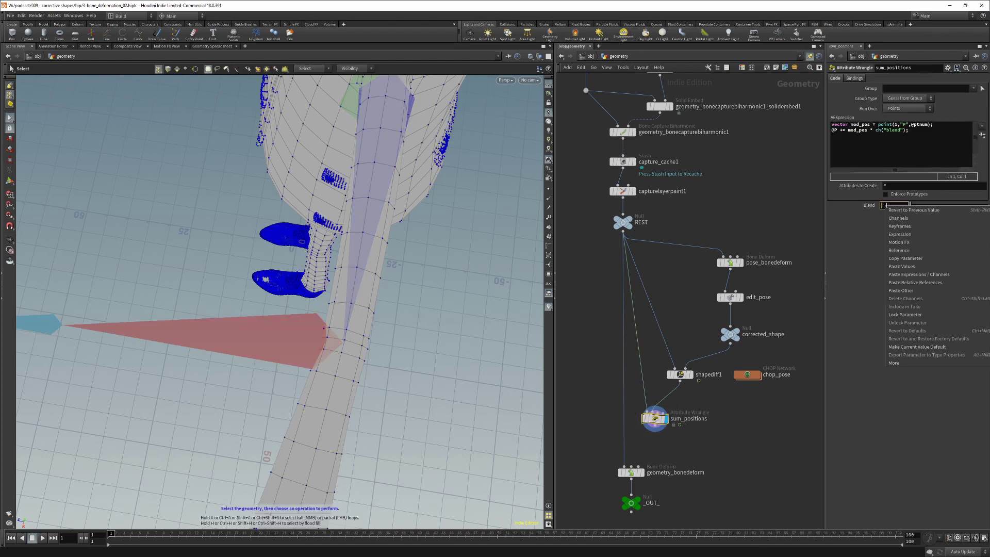
left_click(909, 273)
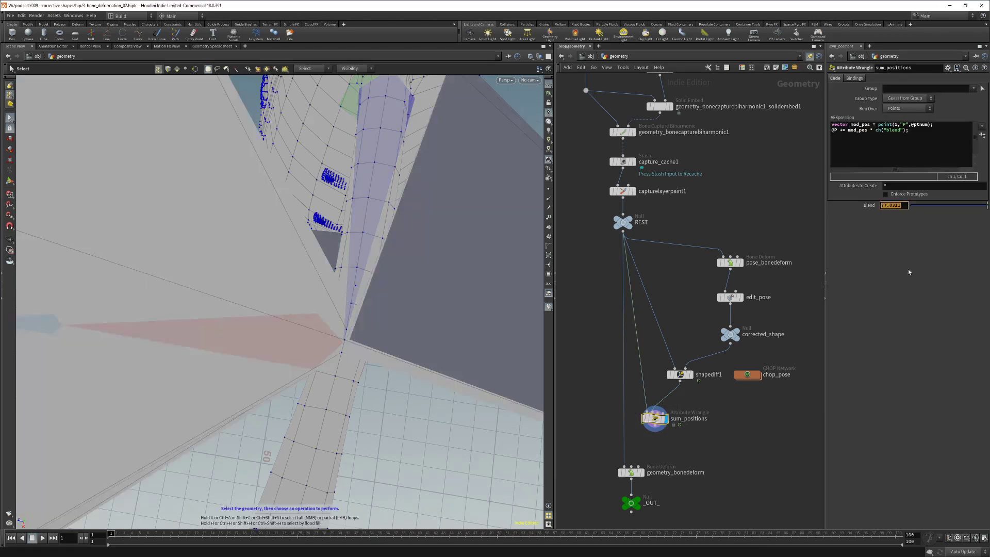
left_click(904, 206)
right_click(890, 206)
left_click(898, 276)
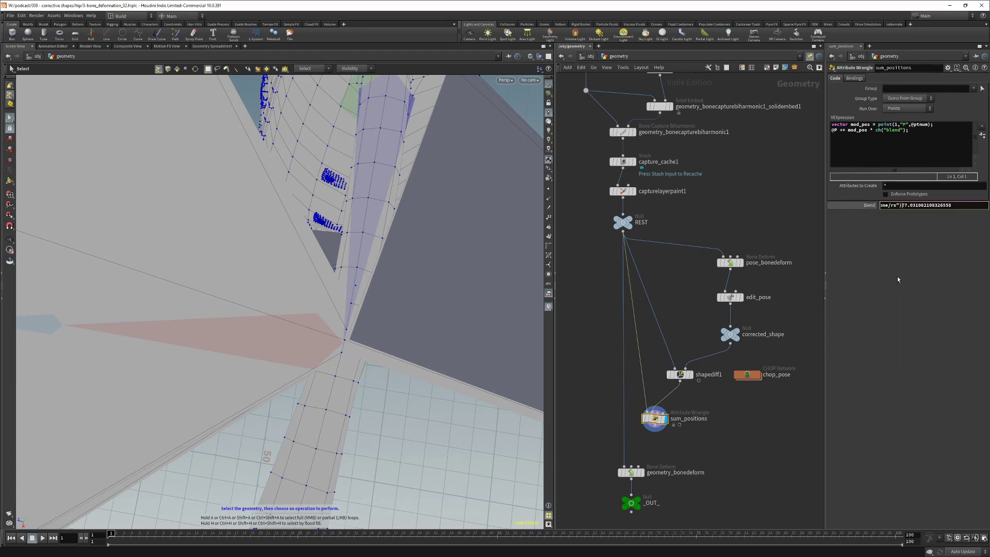
type("/")
key("Return")
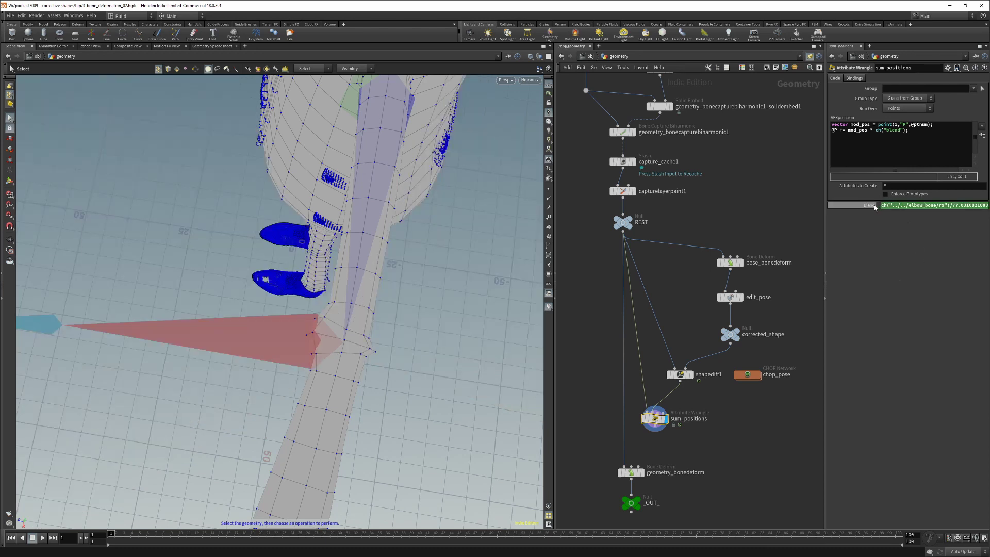
Step: Wrap the Blend expression in max( … ,0) so it cannot go negative, and accept the edit
left_click(874, 206)
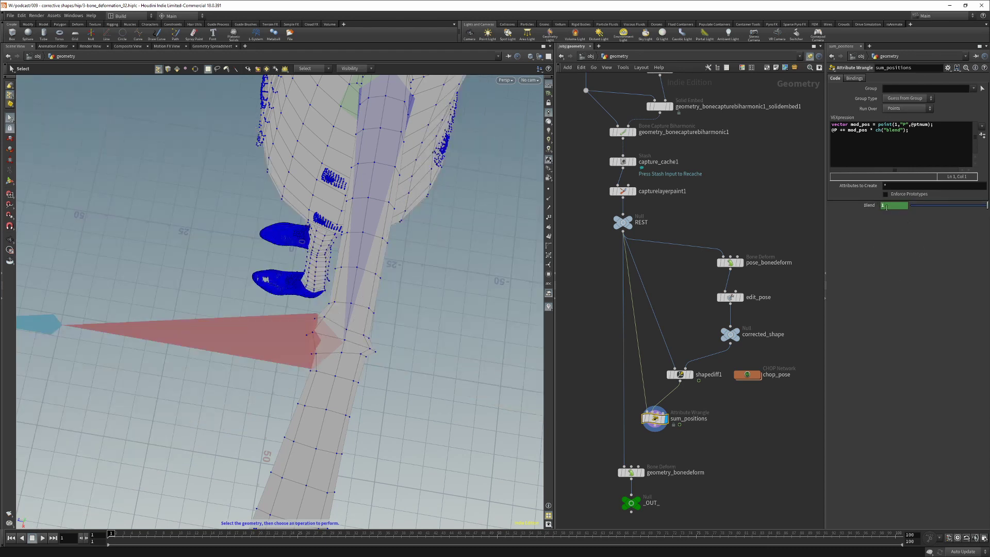
key("alt+e")
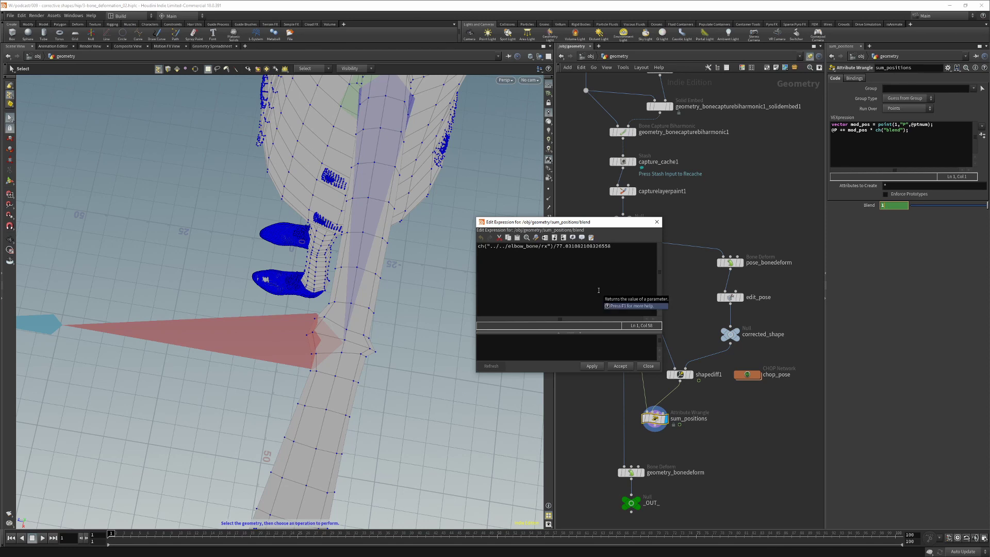
key("Return")
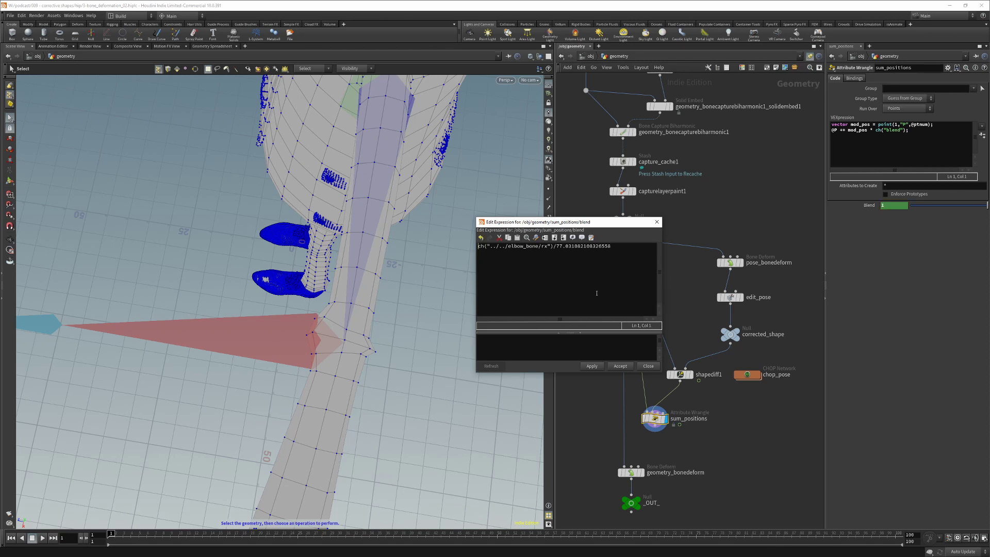
type("max(")
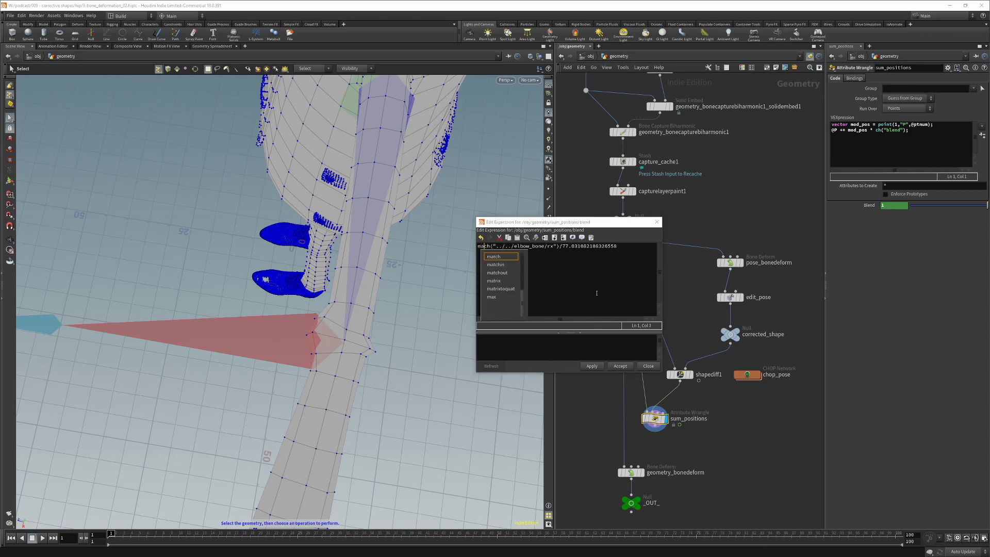
key("End")
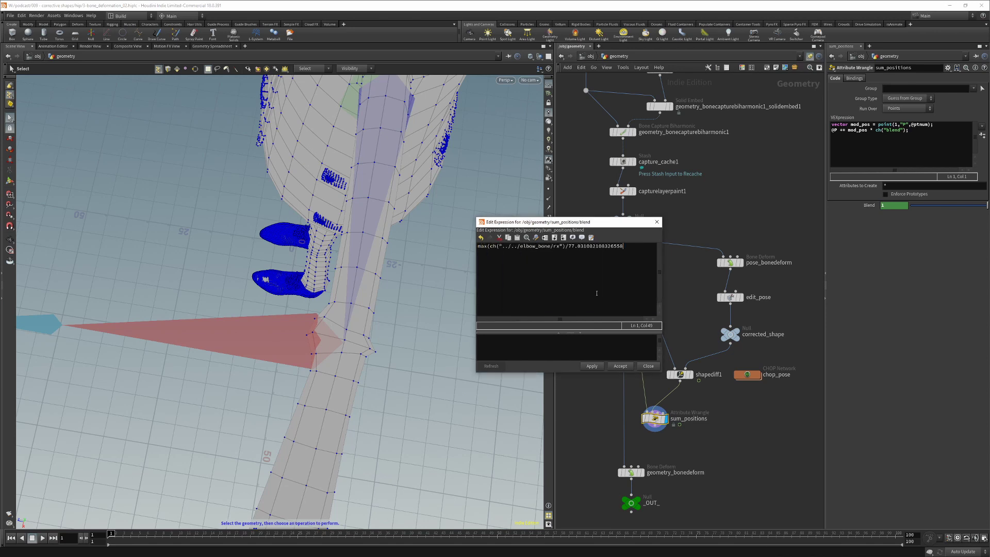
type(",0")
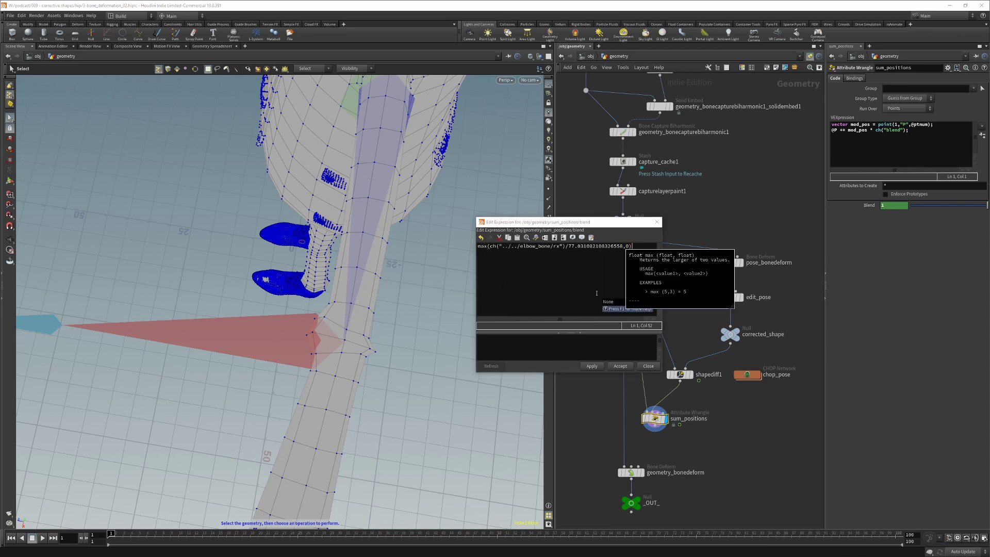
left_click(620, 366)
Step: Rotate elbow_bone while watching sum_positions' Blend value in a floating parameter window, and close that window
key("u")
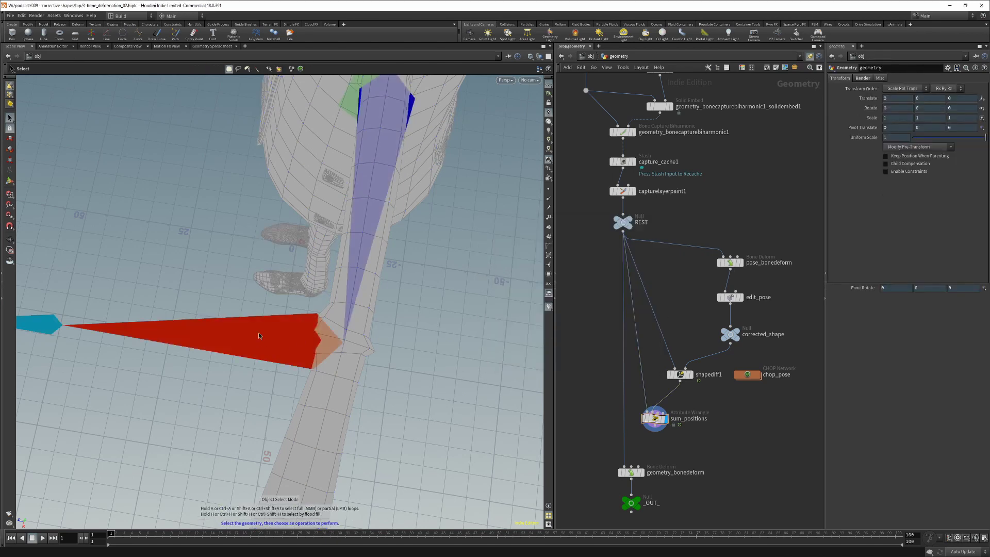
left_click(309, 338)
right_click(656, 417)
mouse_move(680, 446)
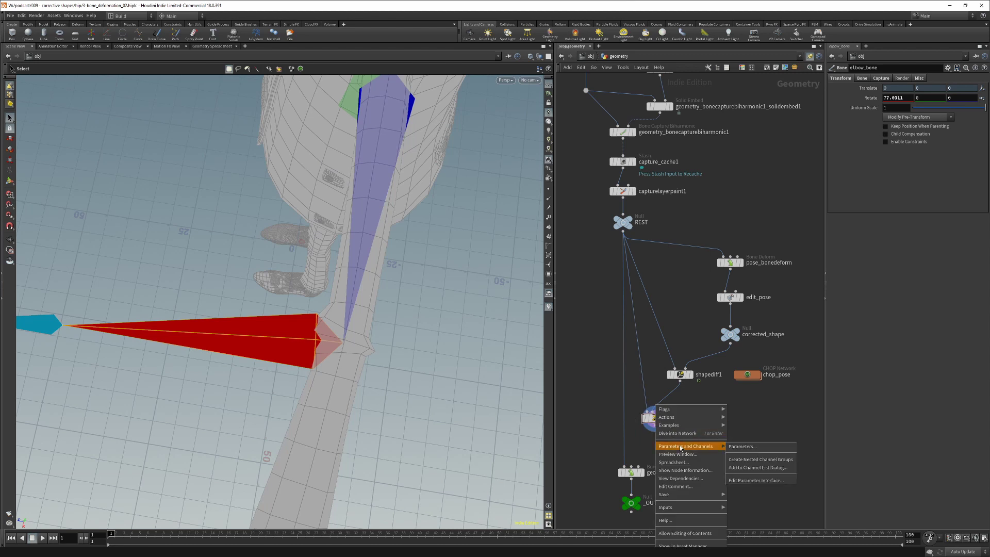
left_click(750, 447)
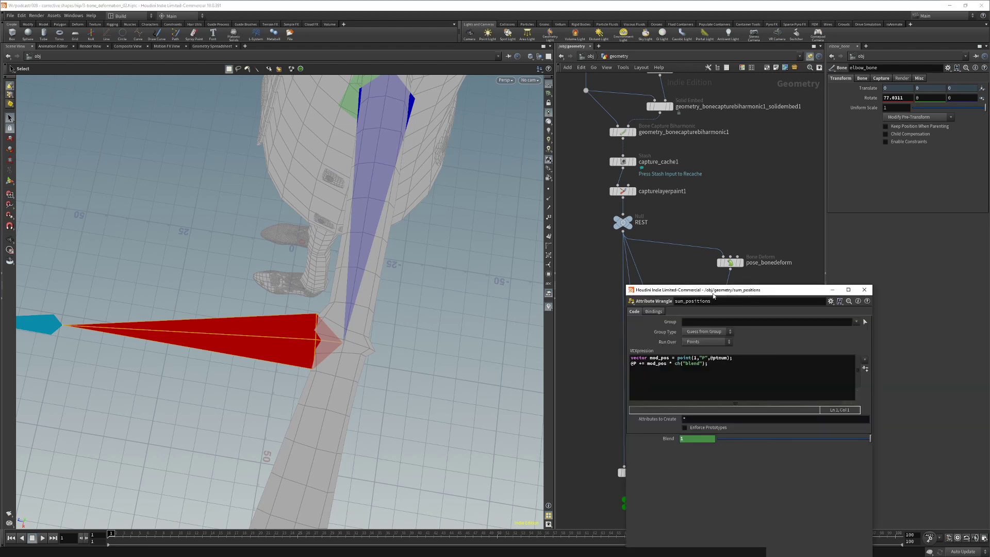
left_click_drag(713, 290, 678, 147)
key("r")
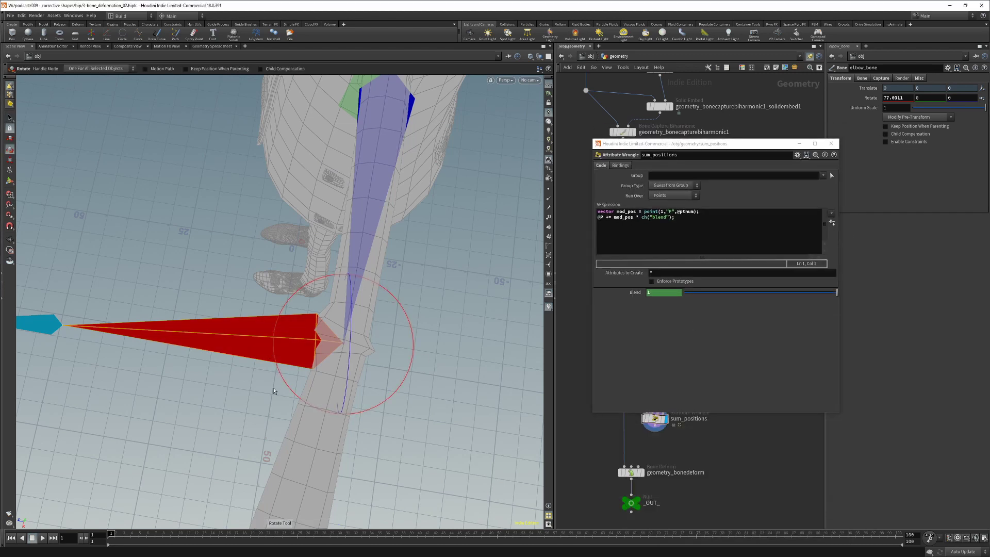
left_click_drag(287, 388, 330, 380)
left_click(831, 143)
left_click(726, 403)
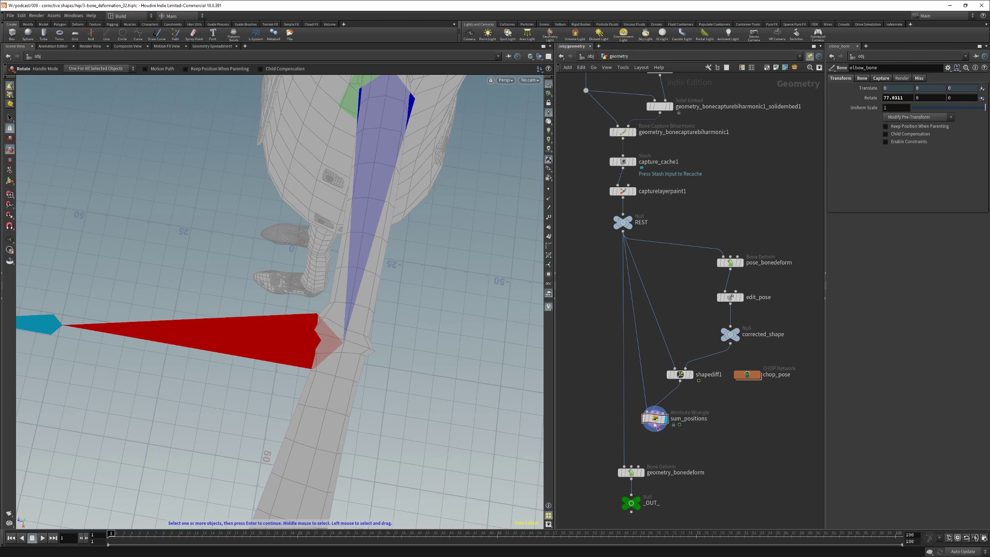
Step: Wire sum_positions into geometry_bonedeform's first input and display geometry_bonedeform
left_click(656, 428)
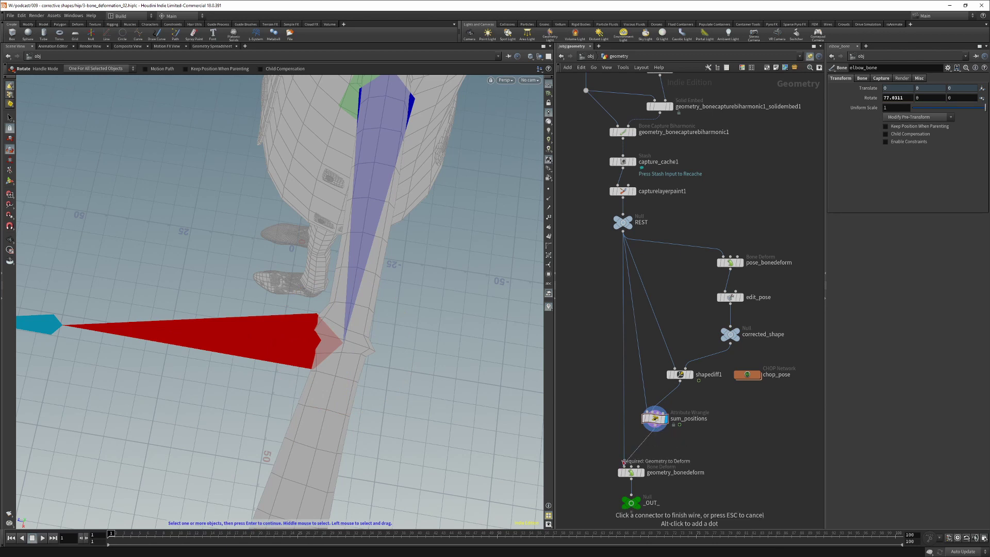
left_click(624, 464)
left_click(643, 473)
left_click(634, 475)
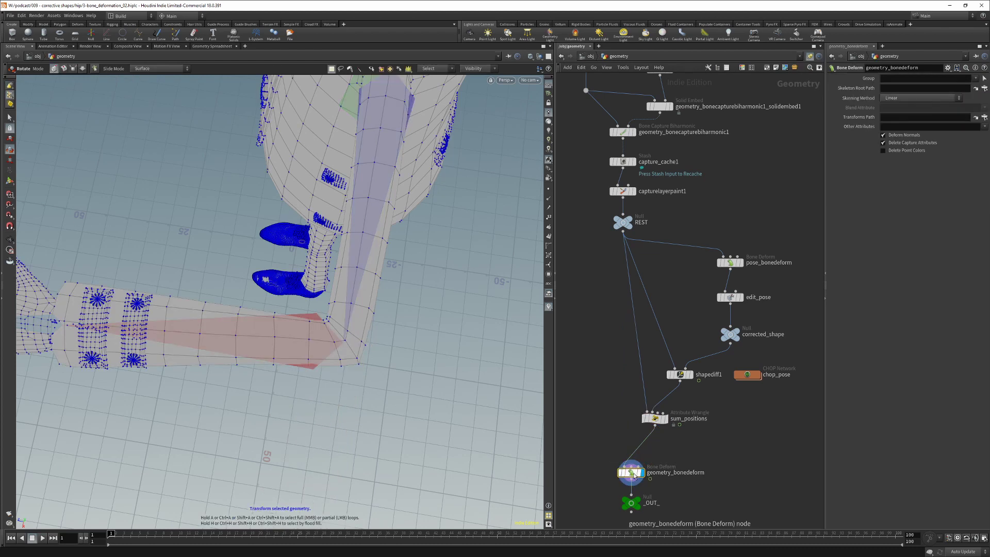
key("1")
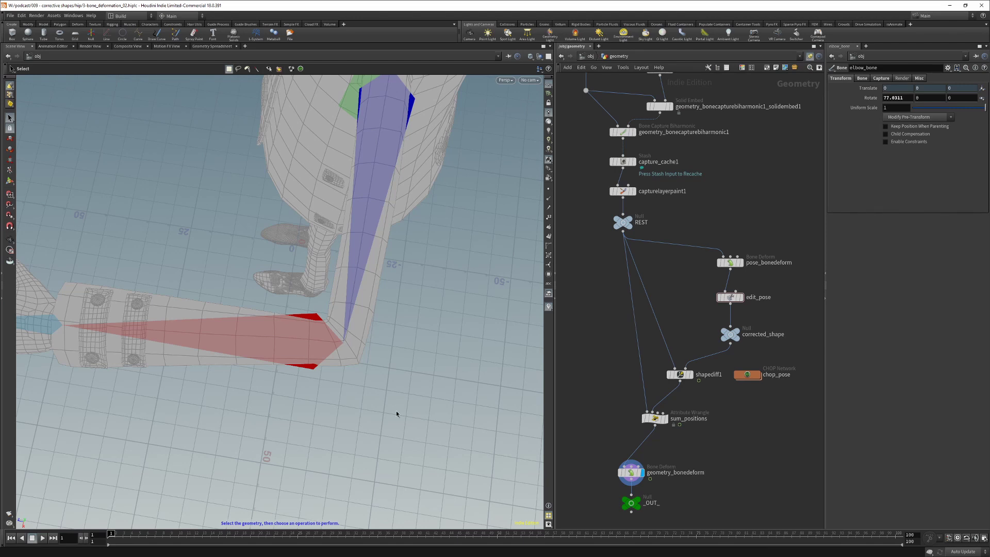
Step: Rotate elbow_bone around X to about 17.7 degrees to check the deformation, and review the pose_bonedeform branch
left_click(310, 368)
key("r")
left_click_drag(298, 402, 369, 408)
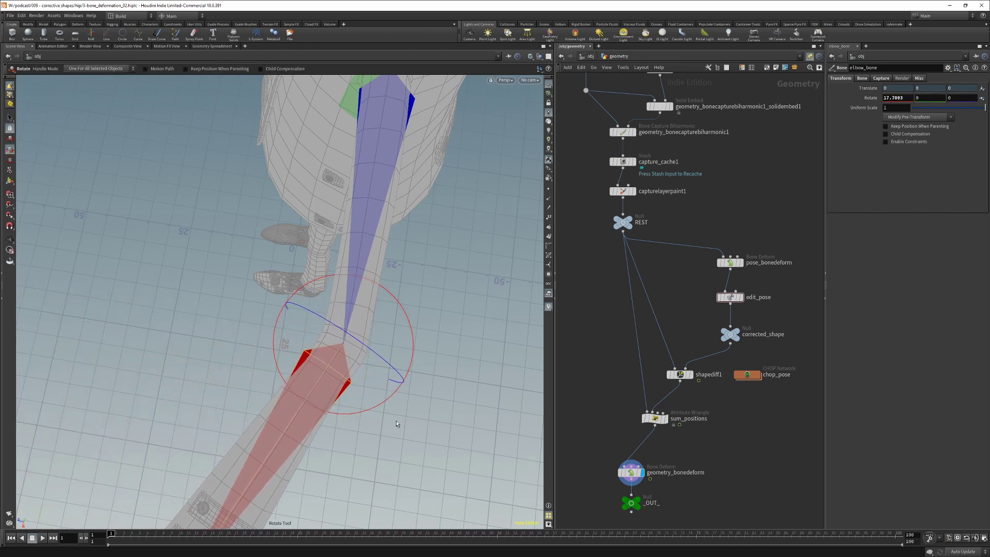
left_click(731, 264)
mouse_move(730, 265)
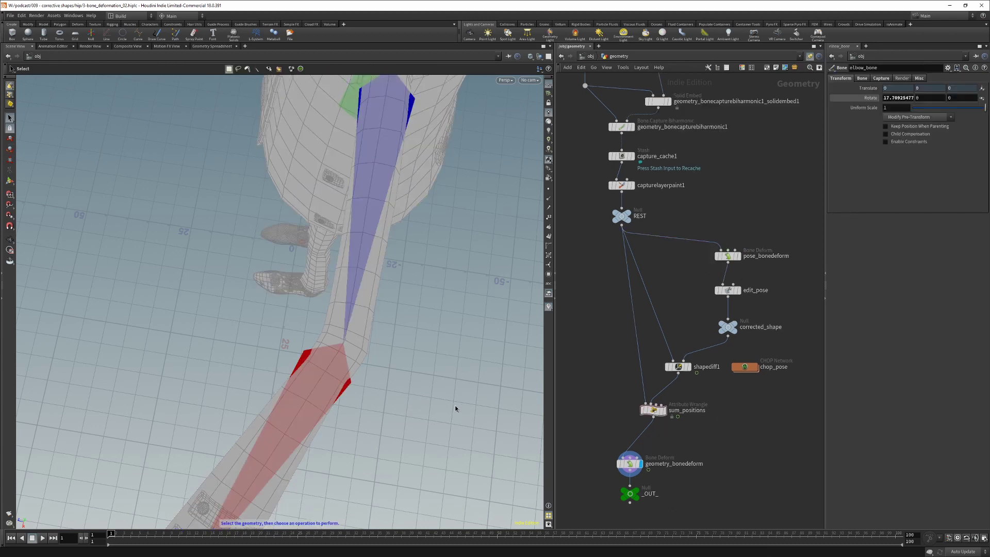
left_click(349, 389)
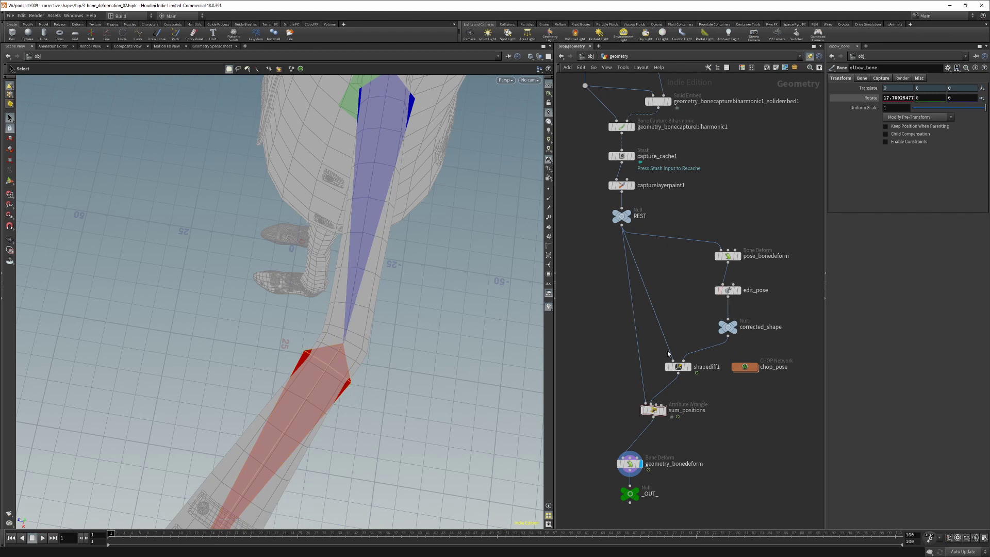
Step: Copy the bent angle of about 77.031 from sum_positions' Blend expression and paste it into elbow_bone's Rotate X
left_click_drag(620, 397, 689, 427)
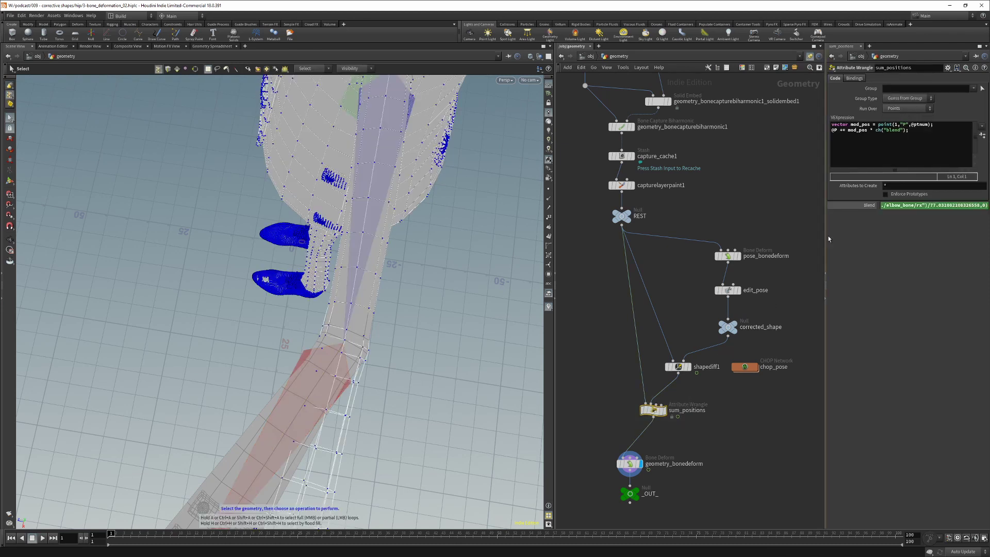
key("alt+e")
left_click_drag(568, 246, 623, 246)
key("ctrl+c")
left_click(657, 222)
key("u")
left_click(319, 400)
left_click(903, 98)
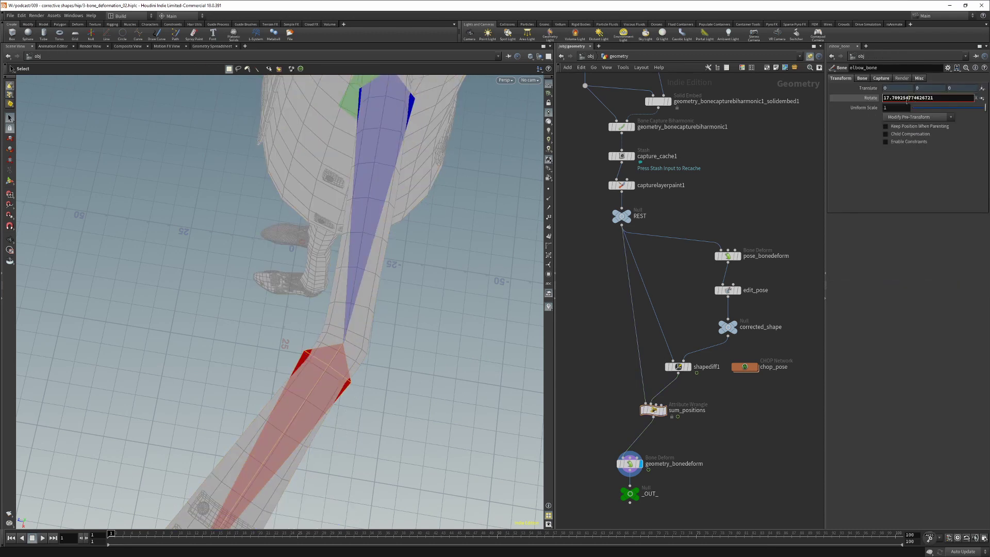
key("ctrl+v")
key("Return")
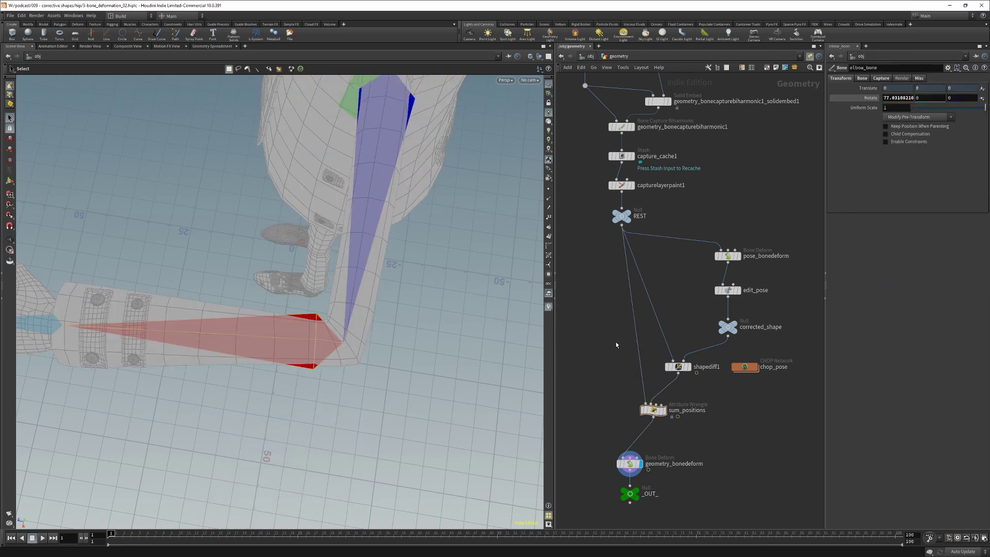
Step: Inside chop_pose, insert a Stash node between extractbonetransforms1 and OUT, and stash its input to store the bent pose
left_click(601, 379)
left_click(742, 367)
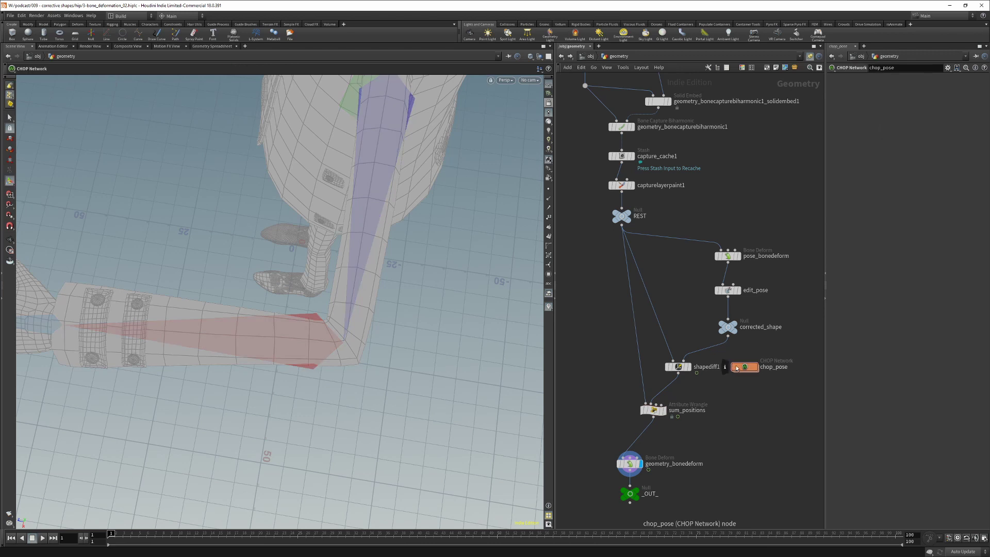
double_click(746, 368)
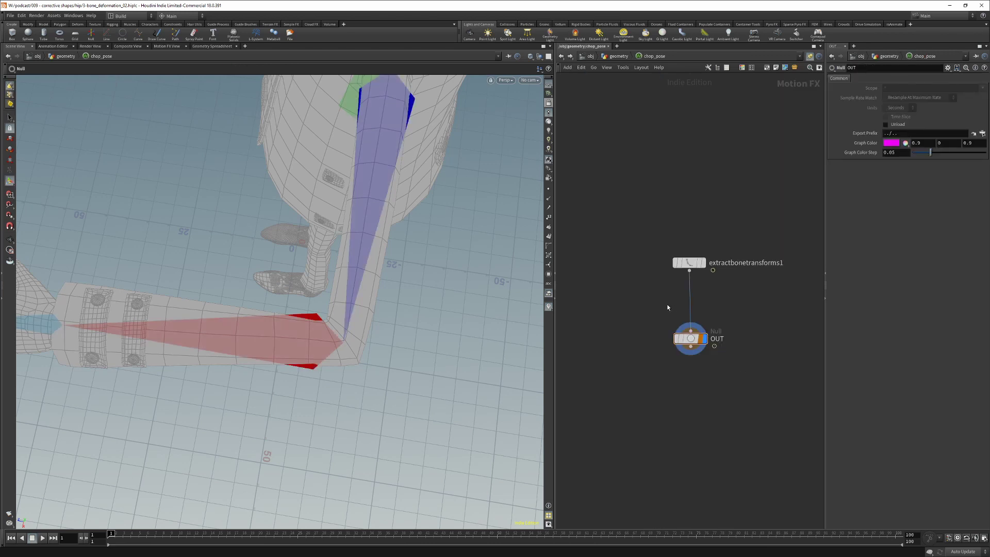
key("Tab")
type("stas")
key("Return")
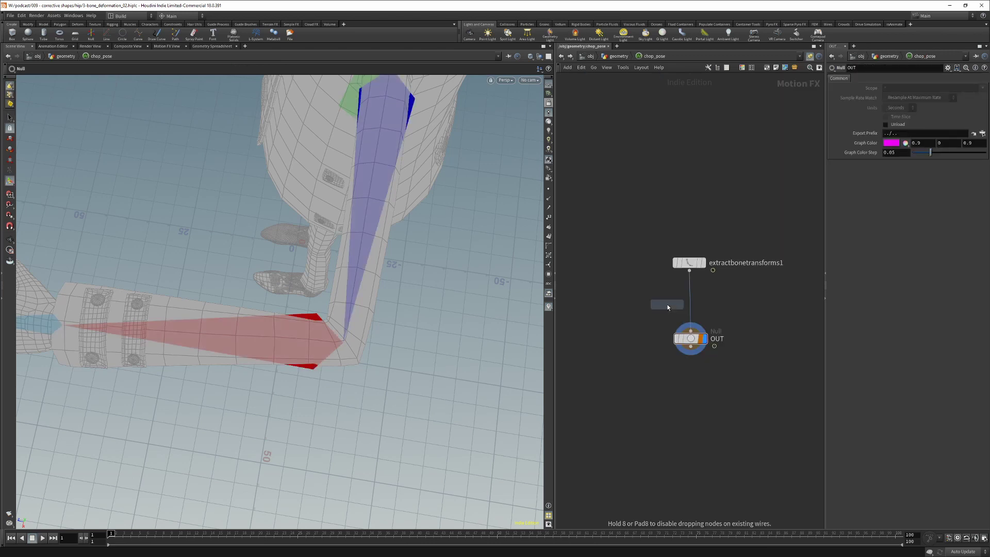
left_click(690, 304)
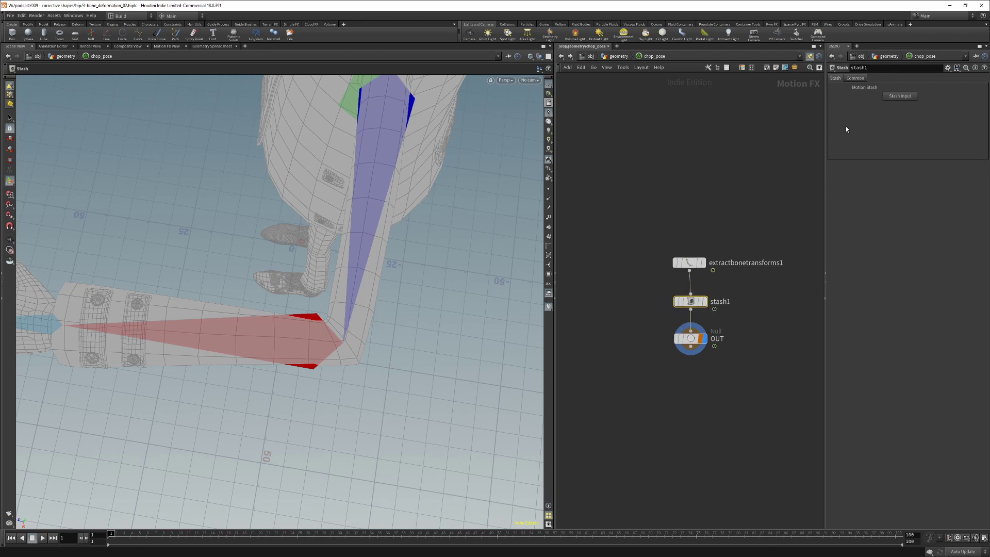
left_click(900, 97)
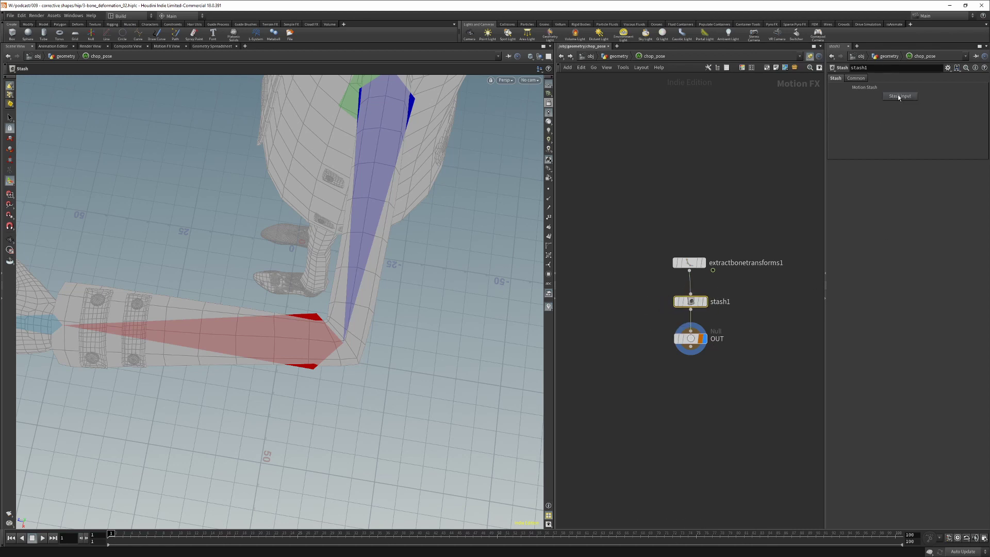
Step: Set pose_bonedeform's Transforms Path to the OUT node inside chop_pose, ../chop_pose/OUT
left_click(689, 379)
key("u")
left_click(728, 256)
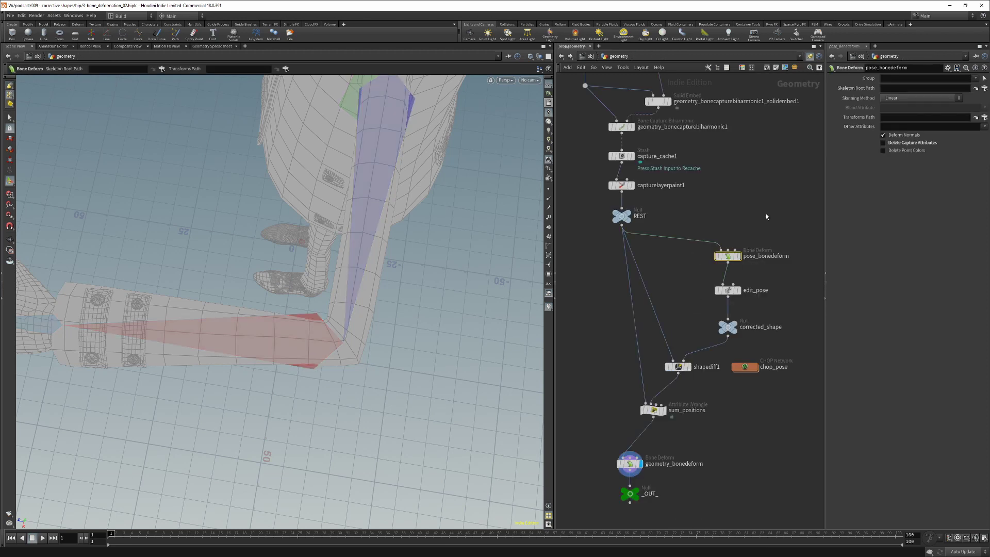
left_click(728, 256)
left_click(985, 118)
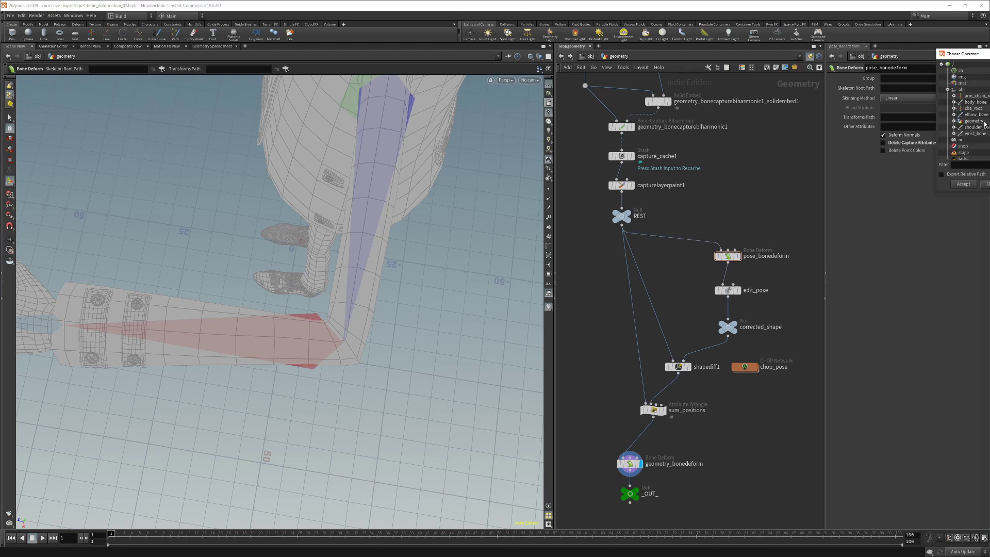
left_click_drag(965, 56, 601, 168)
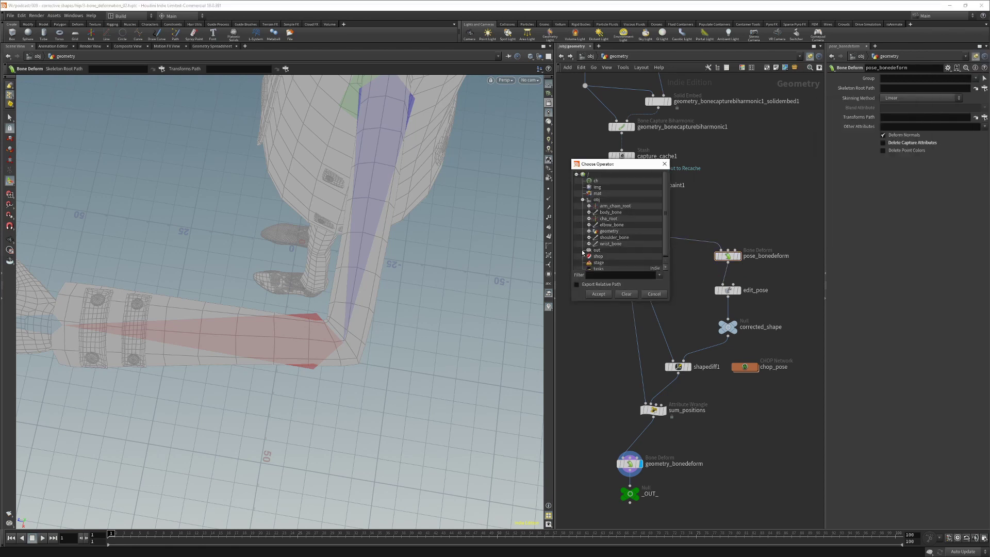
scroll(583, 252, "down", 1)
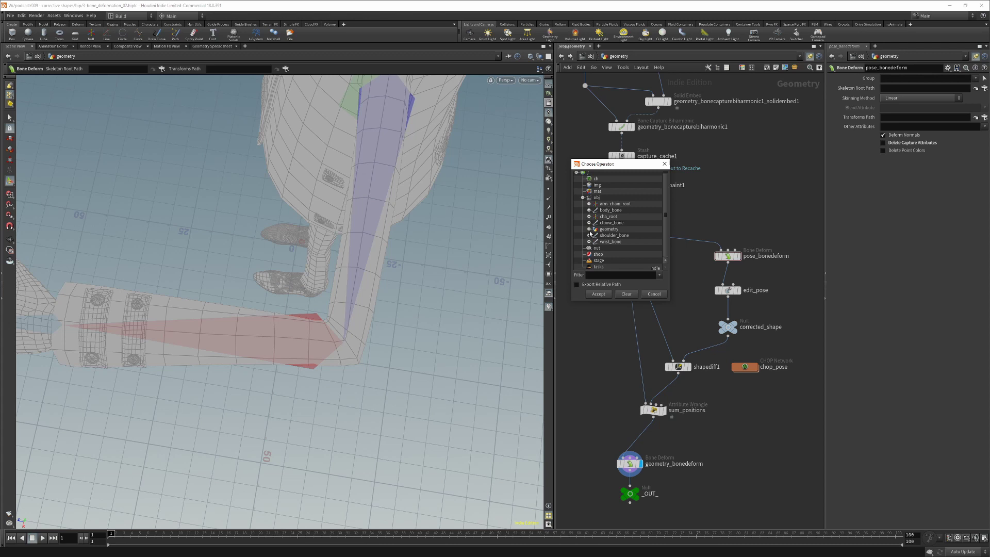
left_click(589, 229)
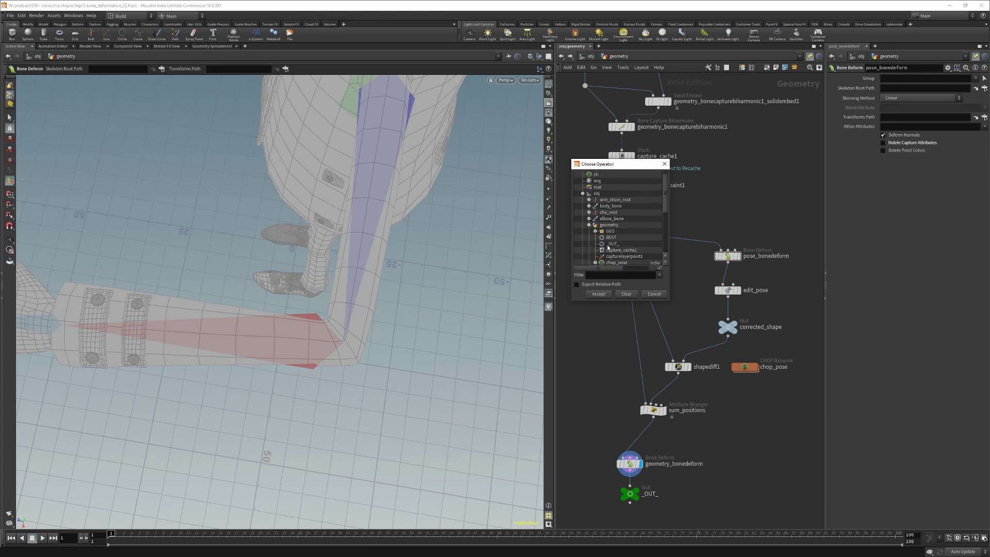
scroll(602, 249, "down", 1)
left_click(595, 244)
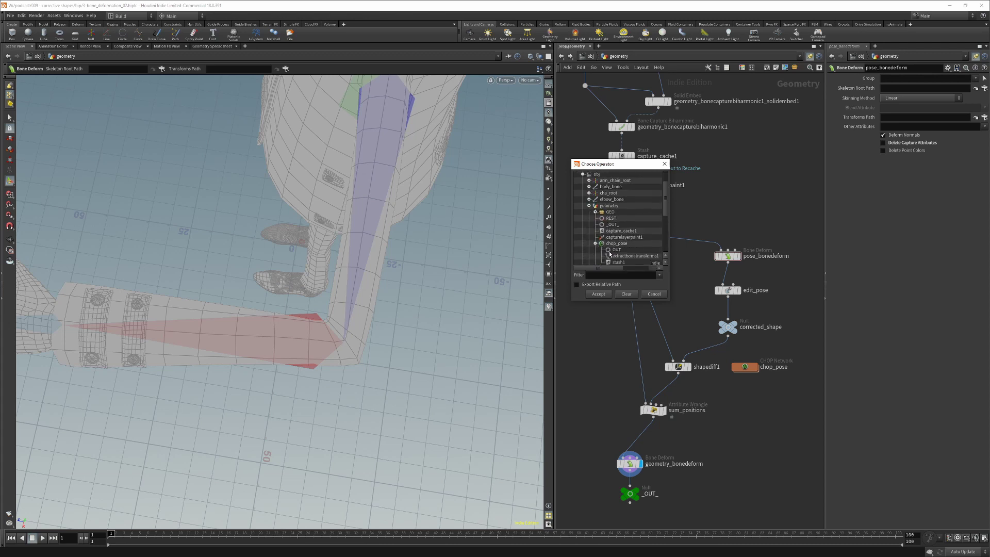
left_click(599, 294)
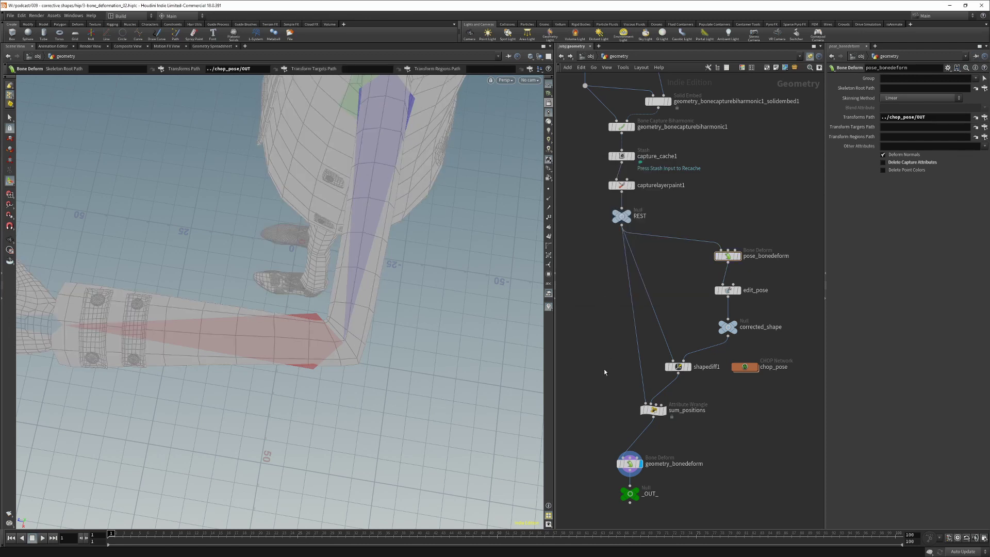
Step: Rotate elbow_bone around X to about 0.2 degrees to check the straightened arm, and review the bone deform nodes' settings
key("u")
key("Return")
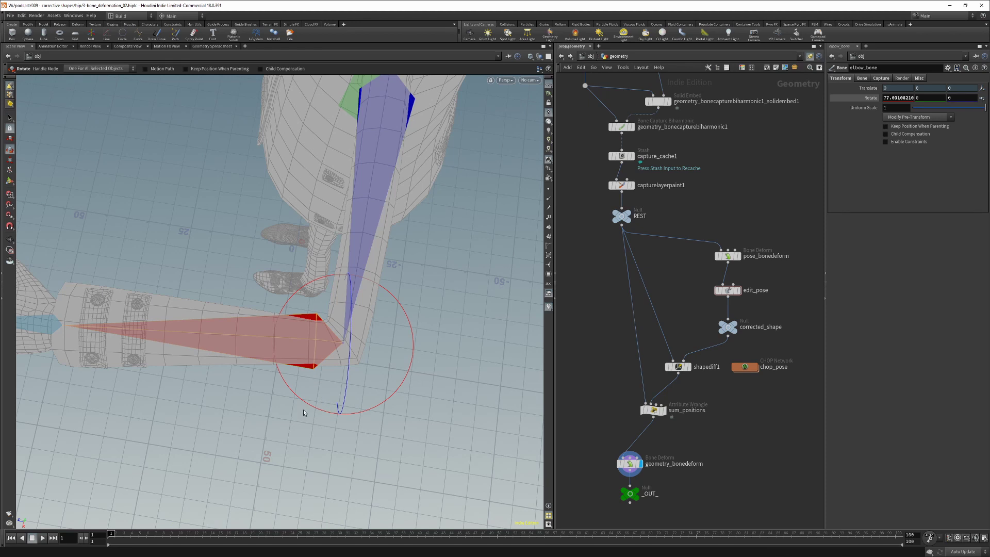
left_click_drag(305, 403, 400, 398)
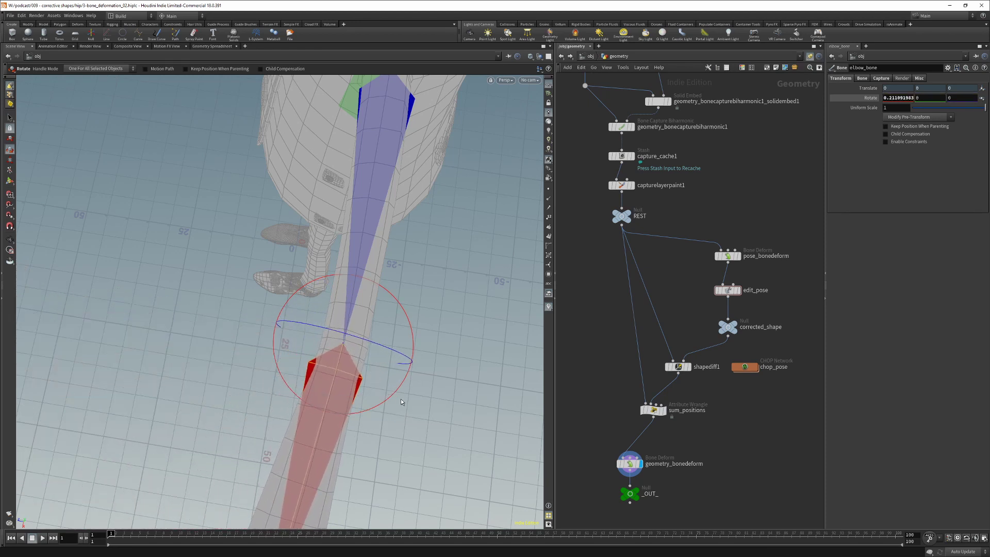
left_click(599, 360)
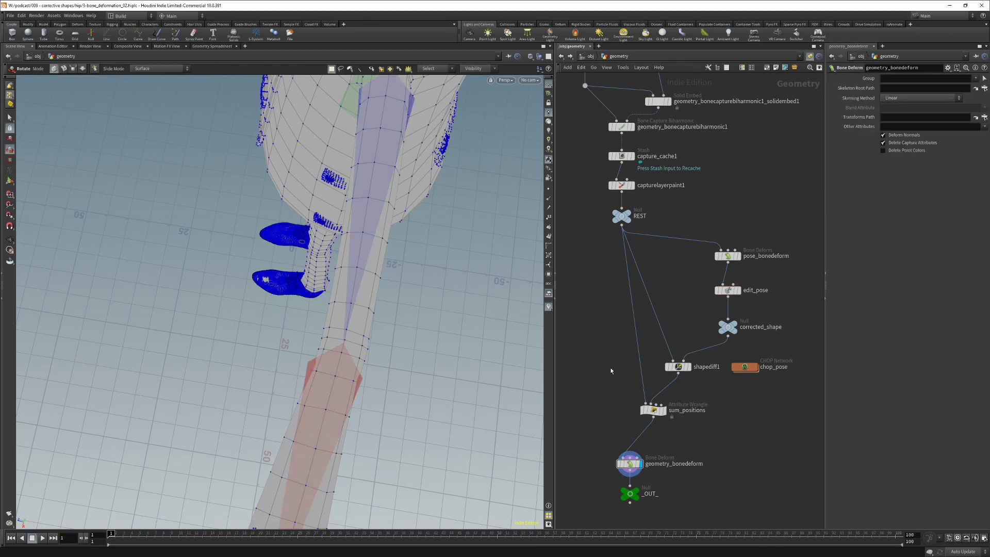
left_click(739, 256)
left_click(729, 258)
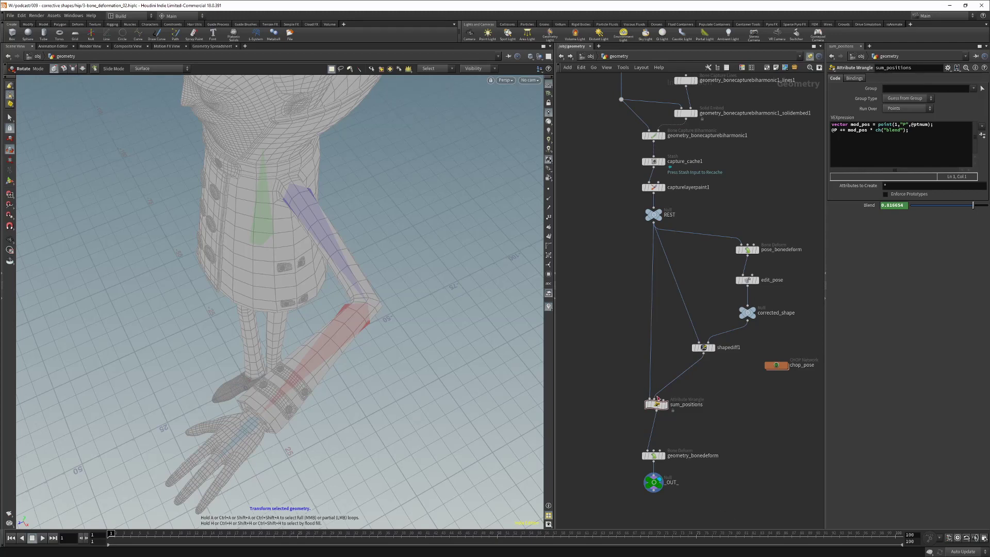
Step: Add a Blend Shapes node above geometry_bonedeform with REST and sum_positions as inputs, and move sum_positions under shapediff1
left_click_drag(658, 408, 666, 385)
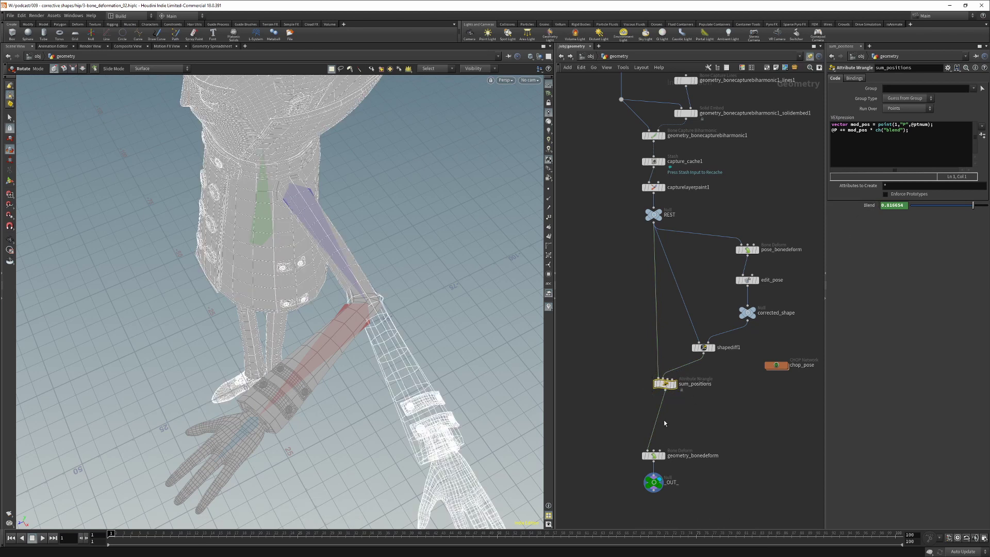
left_click(616, 407)
key("Tab")
type("blend")
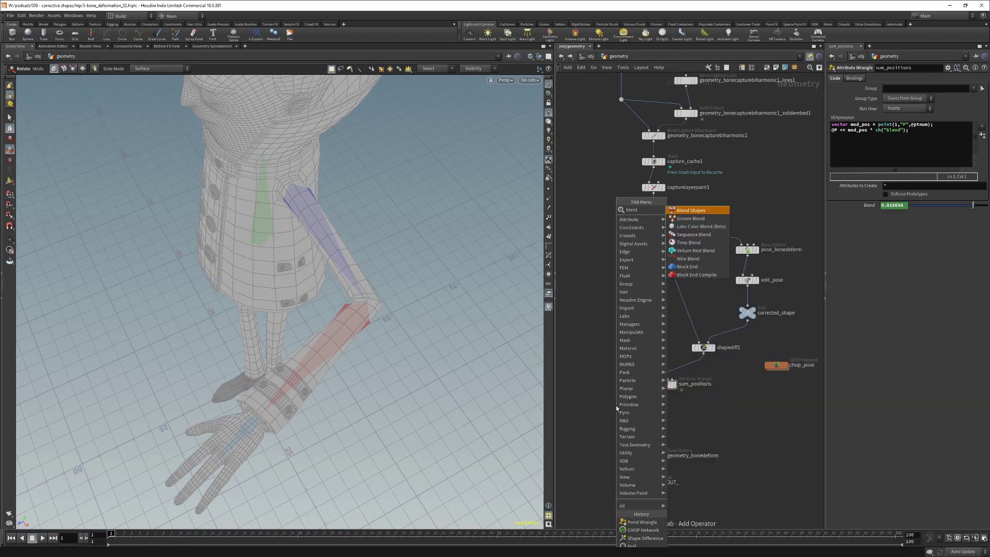
key("Return")
left_click(624, 410)
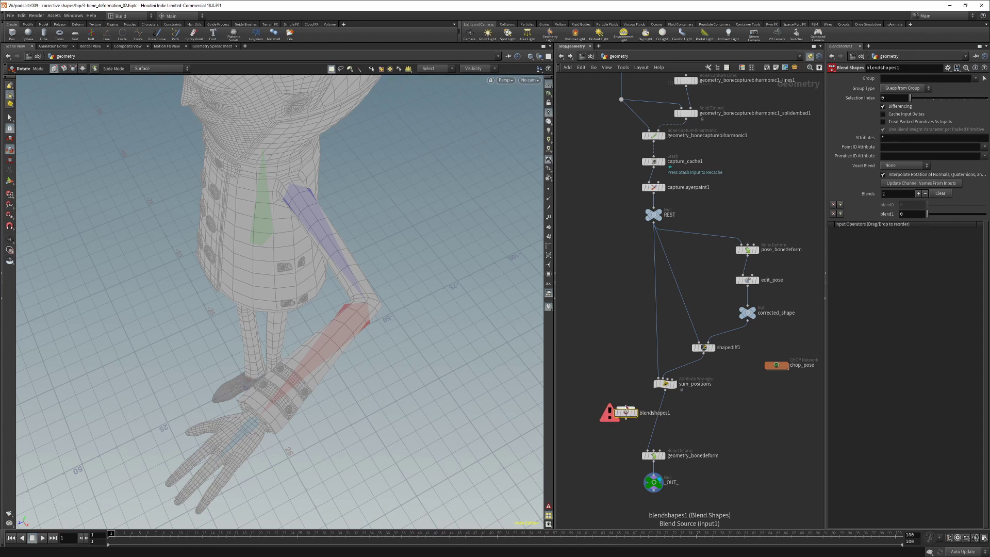
left_click_drag(626, 406, 654, 222)
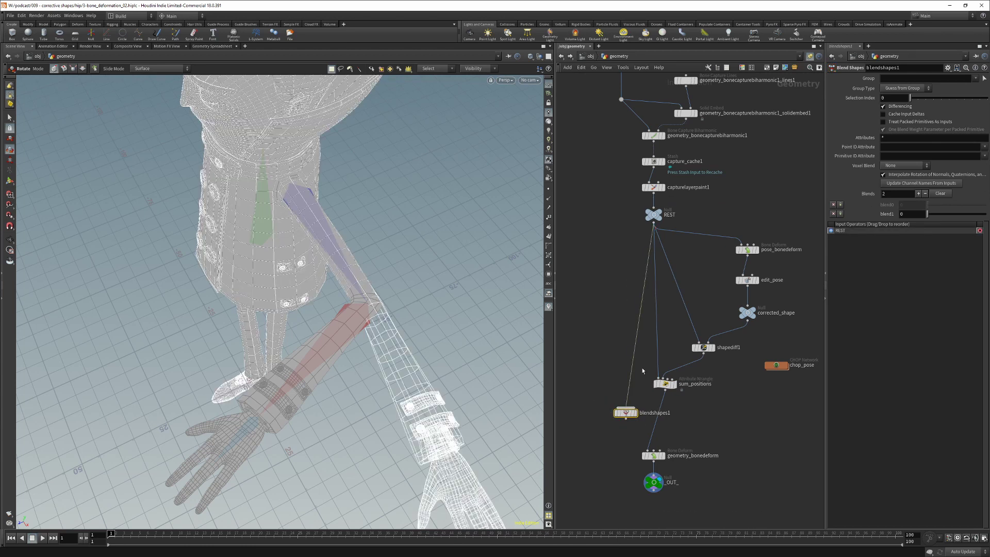
mouse_move(627, 407)
left_mouse_down()
mouse_move(666, 390)
mouse_move(636, 413)
left_mouse_up()
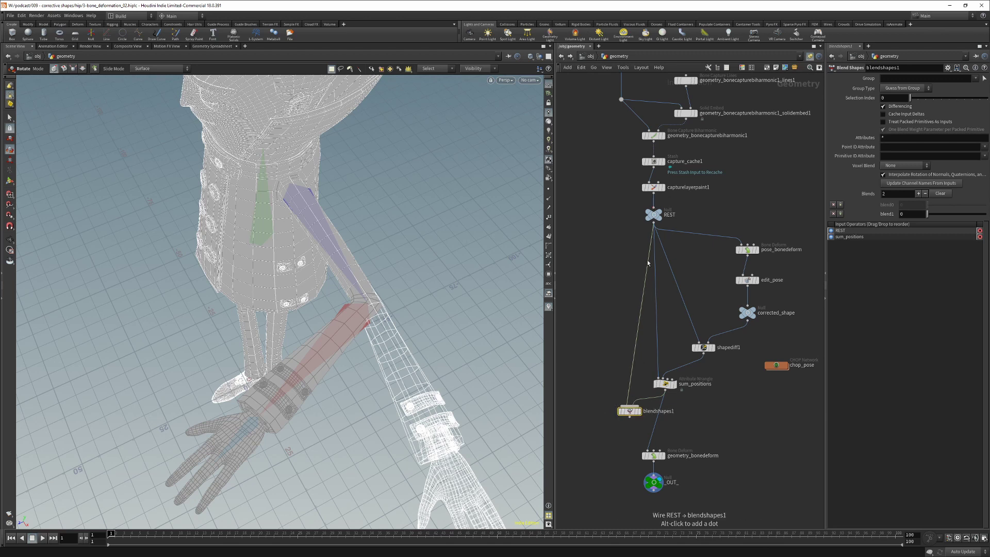
left_click_drag(665, 388, 698, 383)
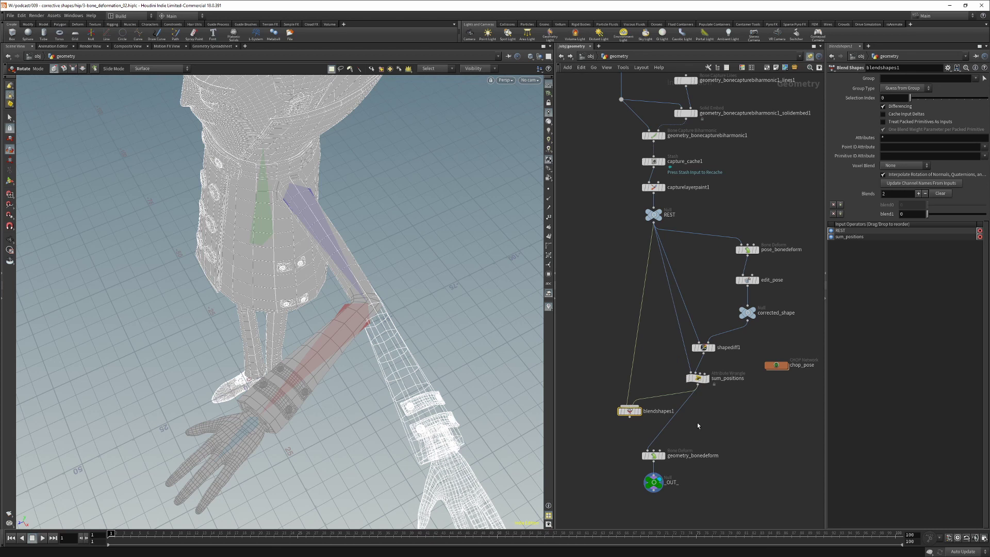
Step: Insert a Null named corrective_elbow between sum_positions and blendshapes1, and update blendshapes1's channel names from its inputs
key("Tab")
type("null")
key("Return")
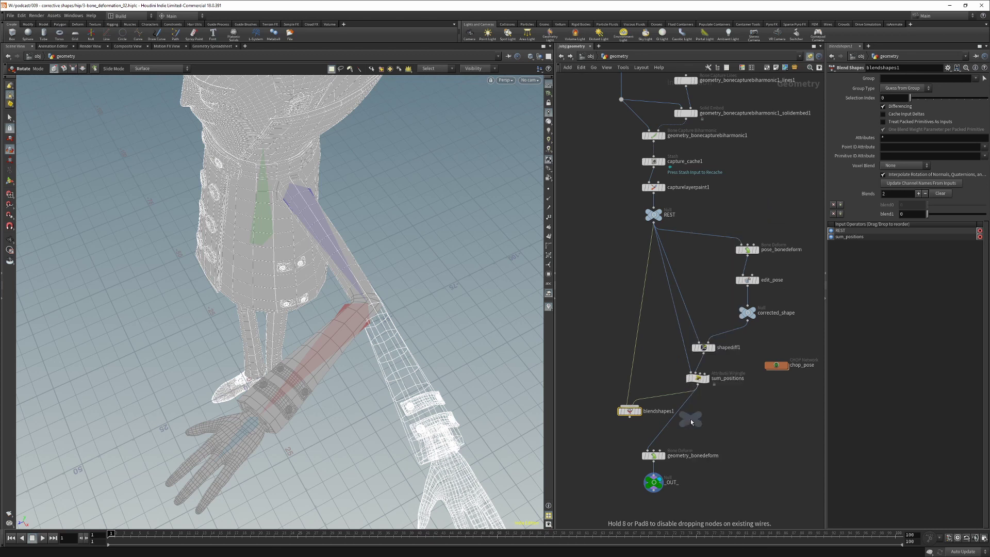
left_click(662, 405)
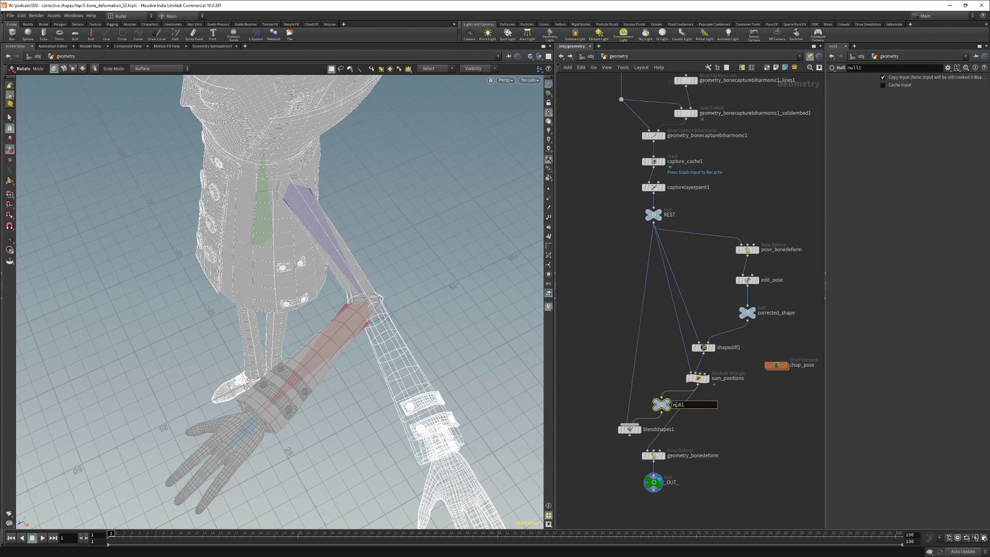
type("corrective_elbow")
key("Return")
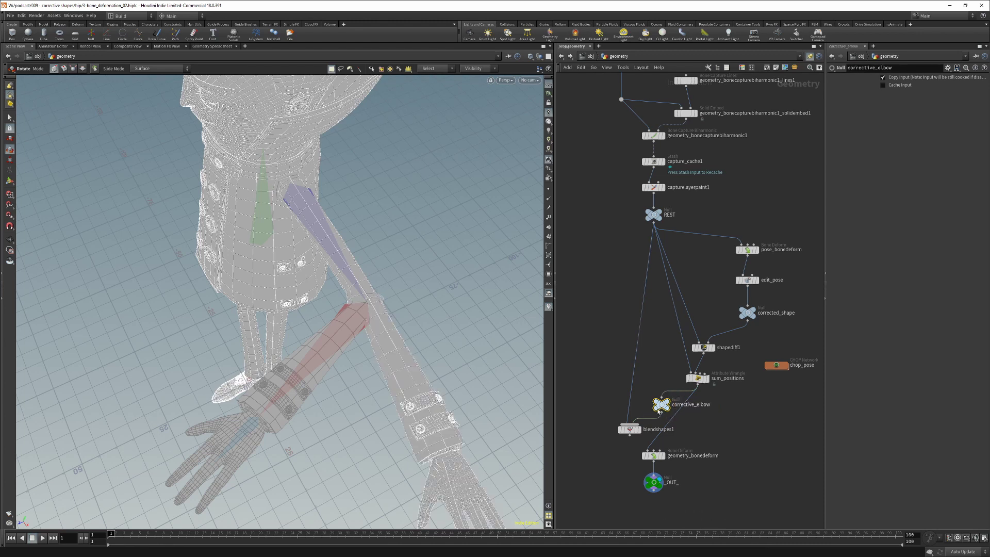
left_click(630, 429)
left_click(901, 184)
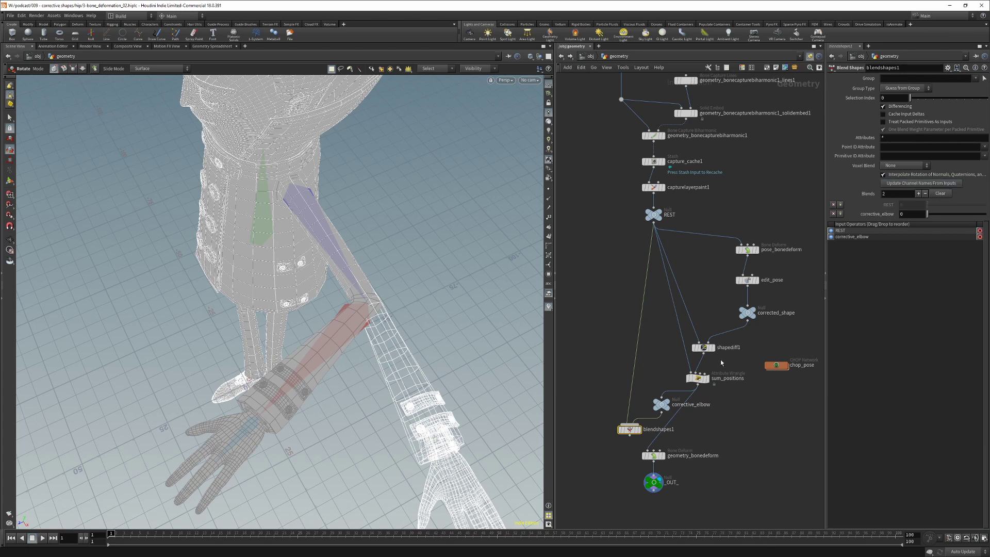
Step: Wire blendshapes1 into geometry_bonedeform, then copy the elbow_bone rotation expression from sum_positions' Blend parameter and remove it there
left_click(698, 379)
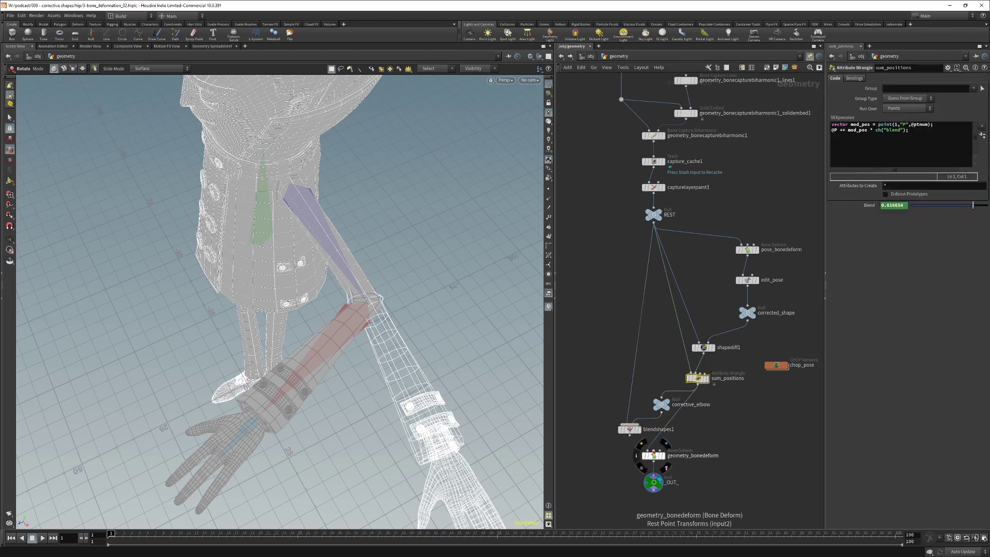
left_click(888, 205)
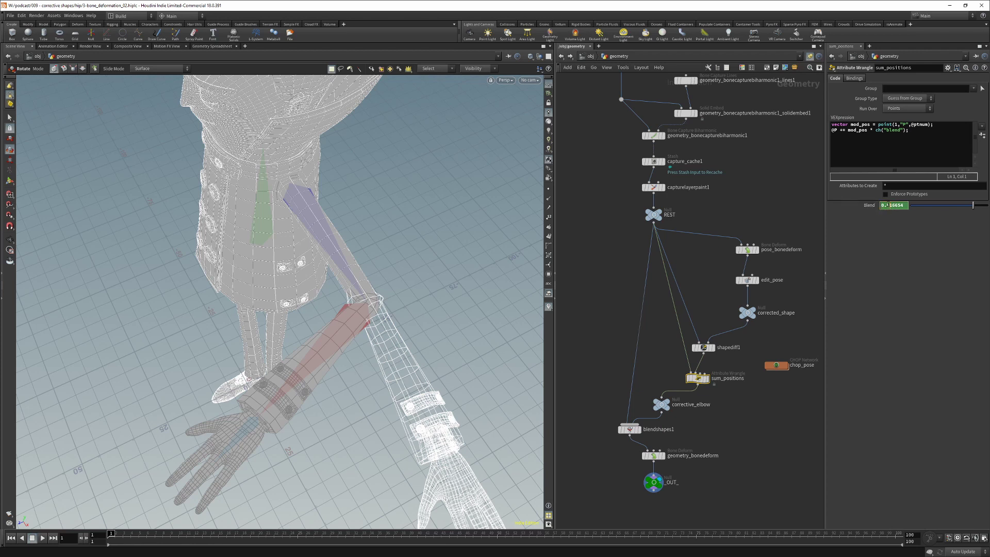
type("max(ch(\"../../elbow_bone/rx\")/77.031082")
key("Return")
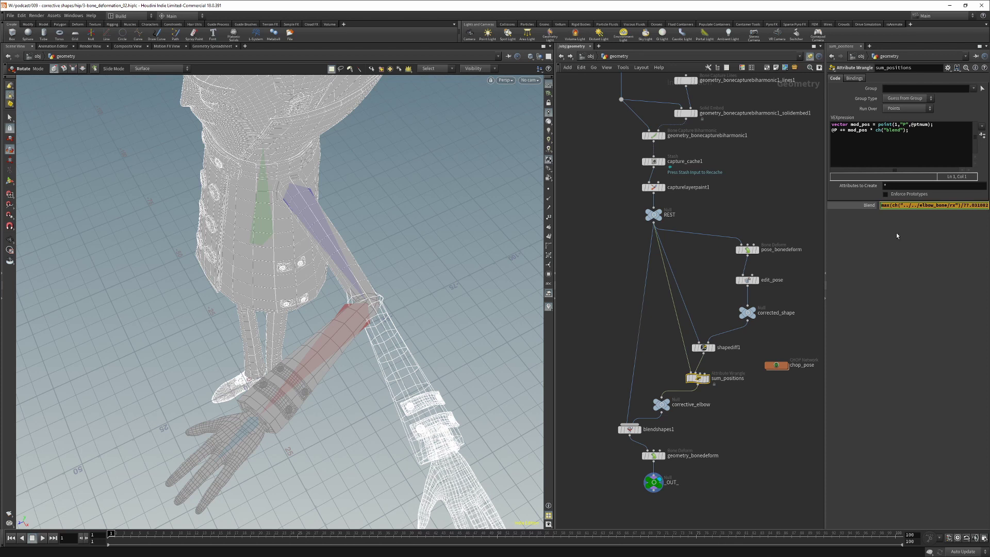
left_click(871, 206)
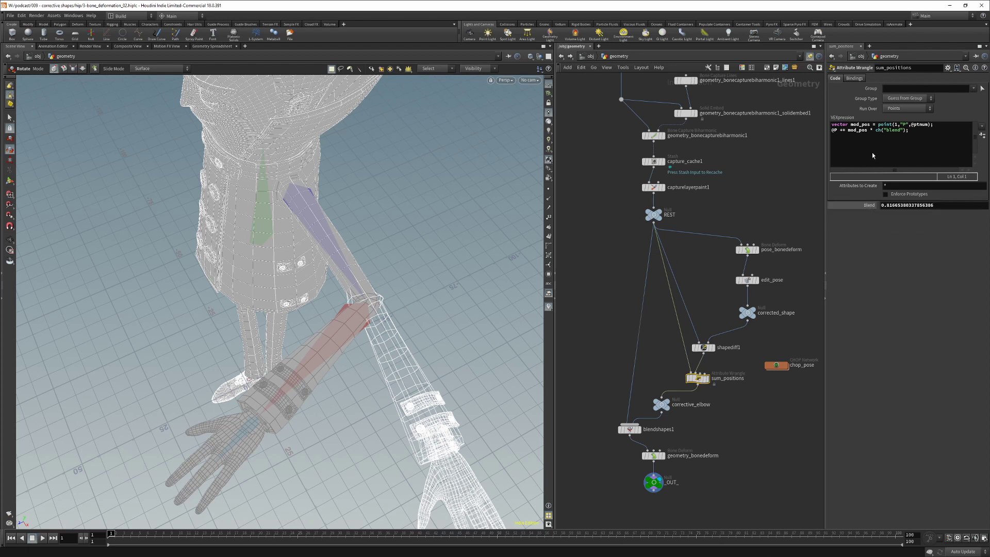
Step: Remove the ch("blend") multiplier from sum_positions' VEX code so it reads @P += mod_pos;, and delete its Blend parameter from the interface
left_click_drag(871, 130, 910, 133)
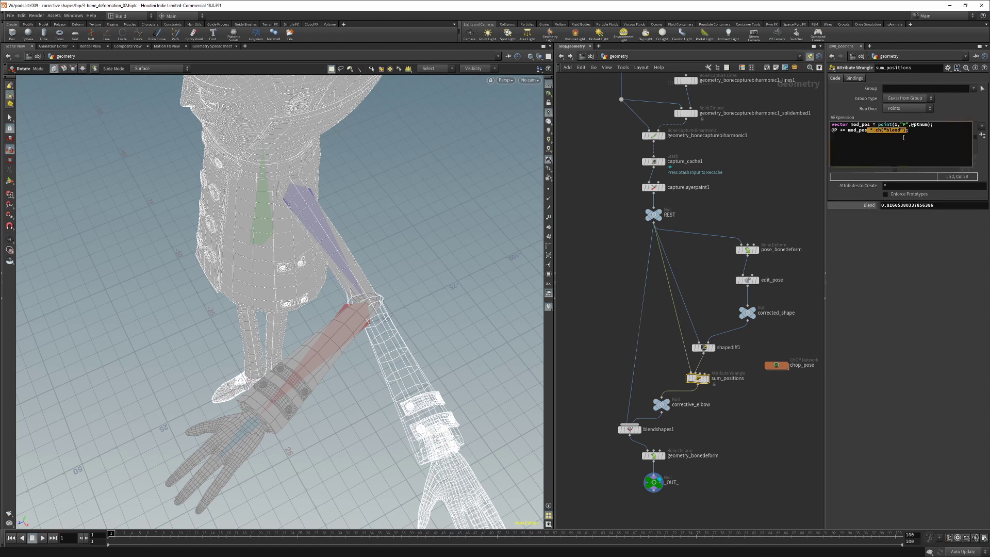
key("BackSpace")
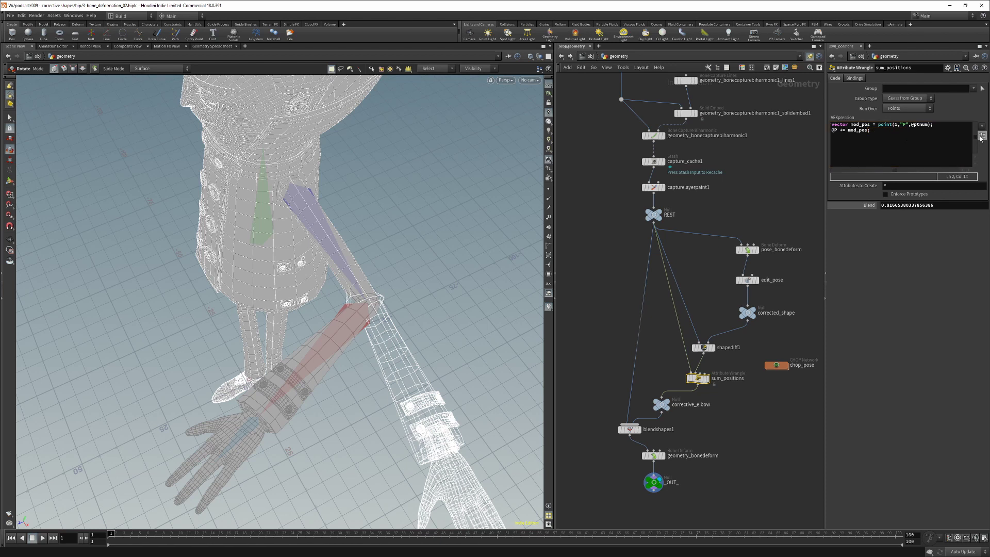
left_click(948, 68)
left_click(962, 87)
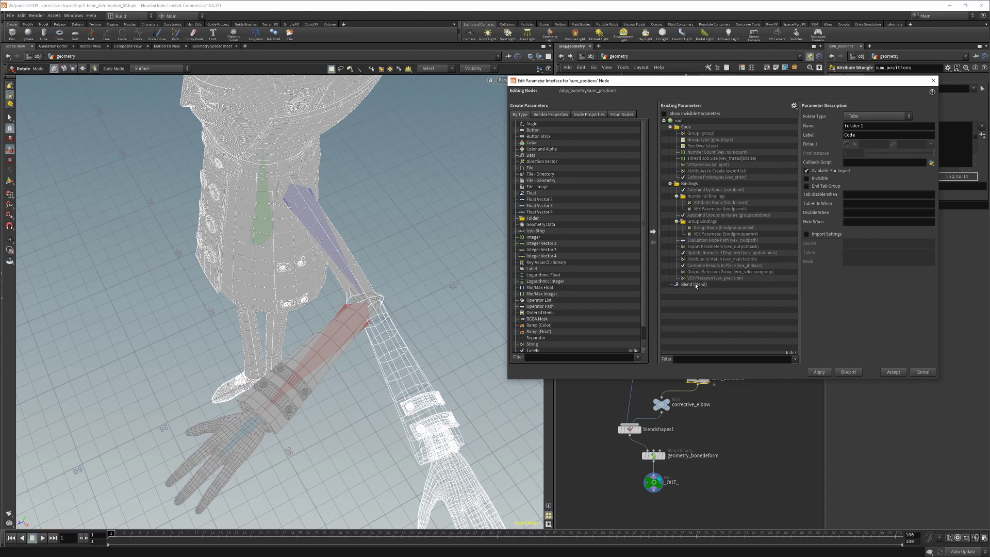
left_click(695, 285)
key("Delete")
left_click(893, 372)
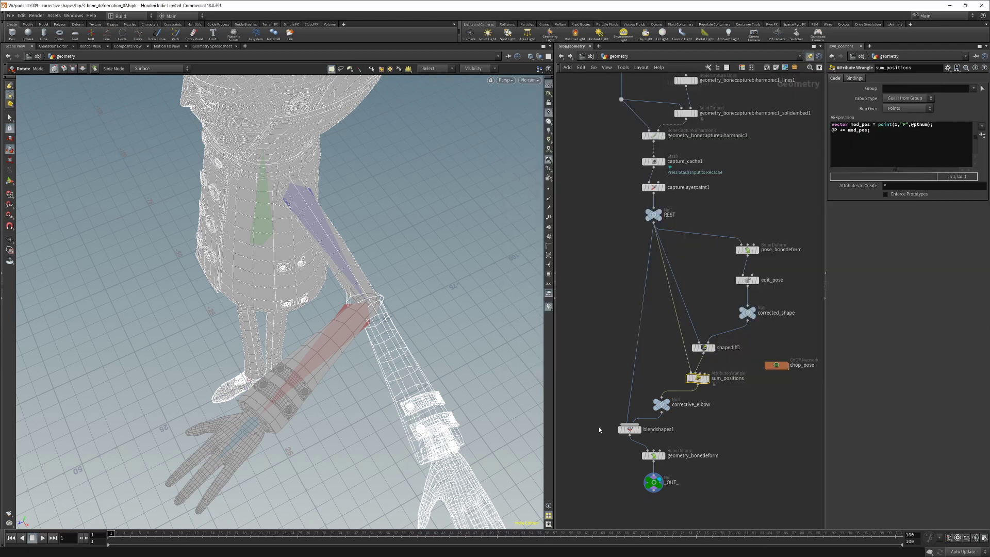
Step: Drive blendshapes1's corrective_elbow weight with the expression max(ch("../../elbow_bone/rx")/77.031082108326558,0)
left_click_drag(629, 429, 633, 430)
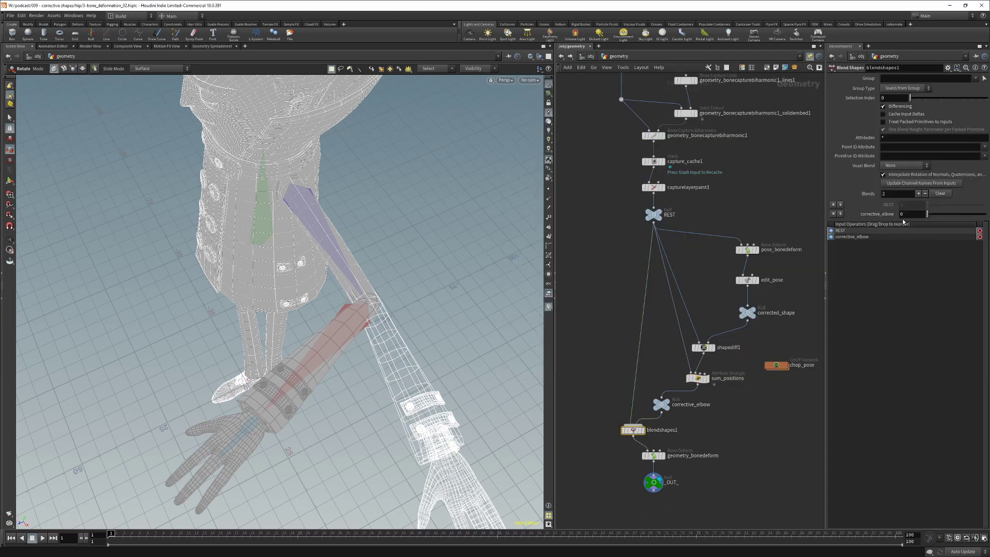
key("alt+e")
type("max(ch(\"../../elbow_bone/rx\")/77.031082108326558,0)")
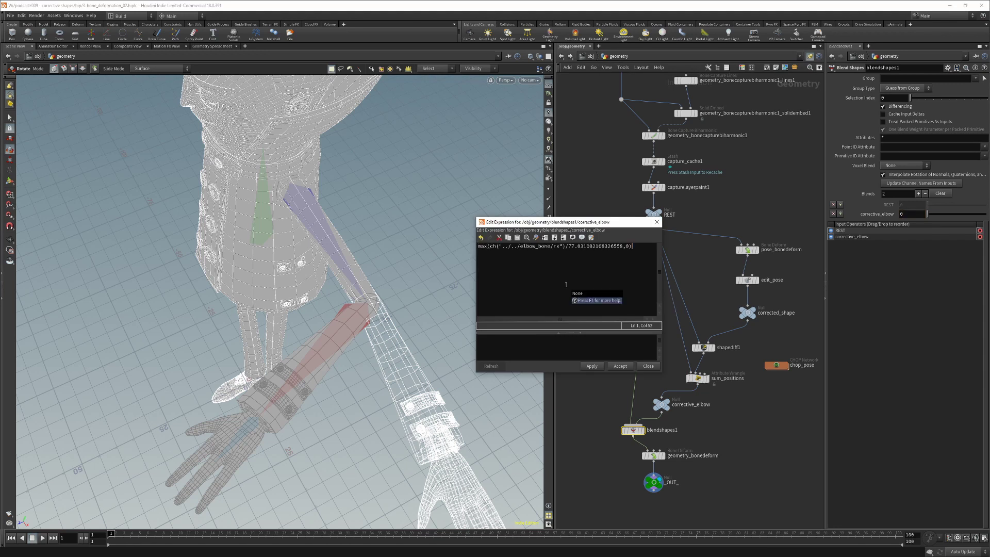
left_click(617, 366)
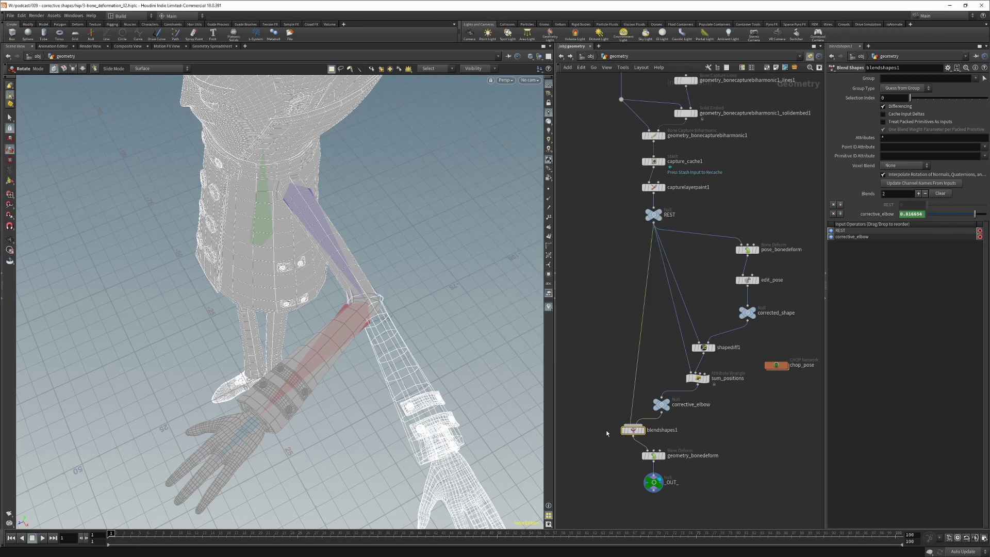
Step: Align geometry_bonedeform and the _OUT_ null directly beneath blendshapes1
left_click_drag(614, 447, 673, 494)
left_click_drag(654, 456, 633, 463)
left_click(699, 451)
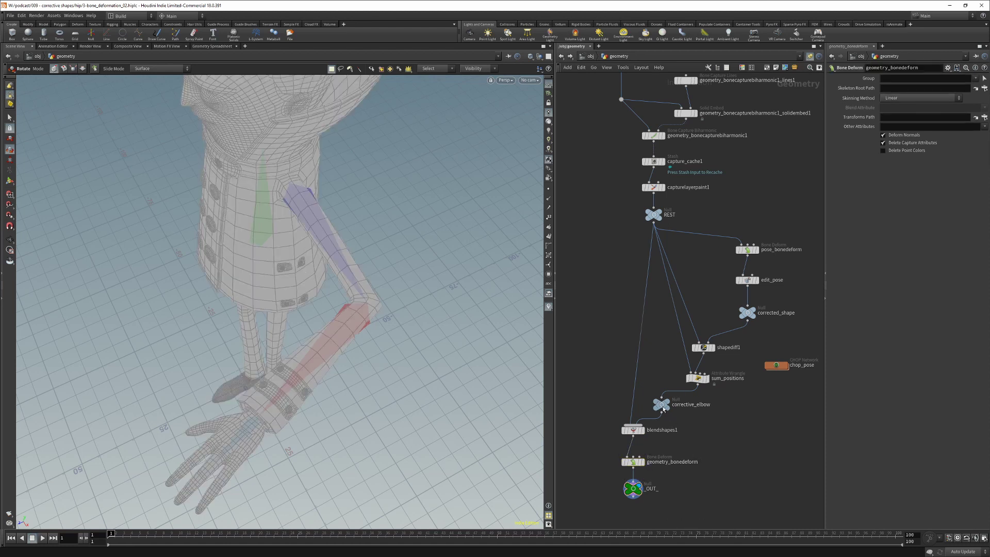
Step: Duplicate the corrective_elbow null twice, wire both copies into blendshapes1 as extra inputs, and show blendshapes1's parameters
mouse_move(664, 407)
left_mouse_down("alt")
mouse_move(773, 402)
mouse_move(765, 387)
mouse_move(711, 426)
mouse_move(640, 425)
left_mouse_up("alt")
key("y")
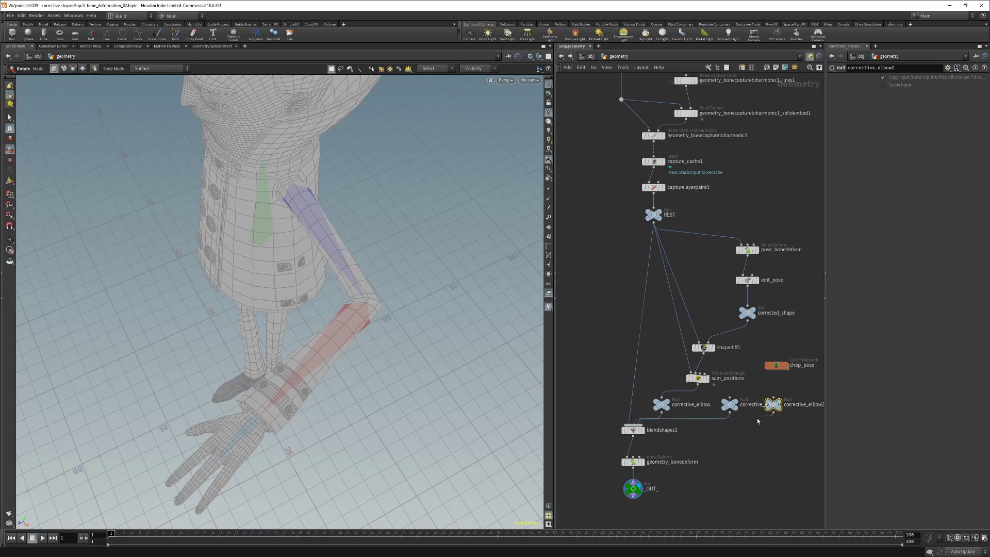
left_click_drag(773, 413, 640, 425)
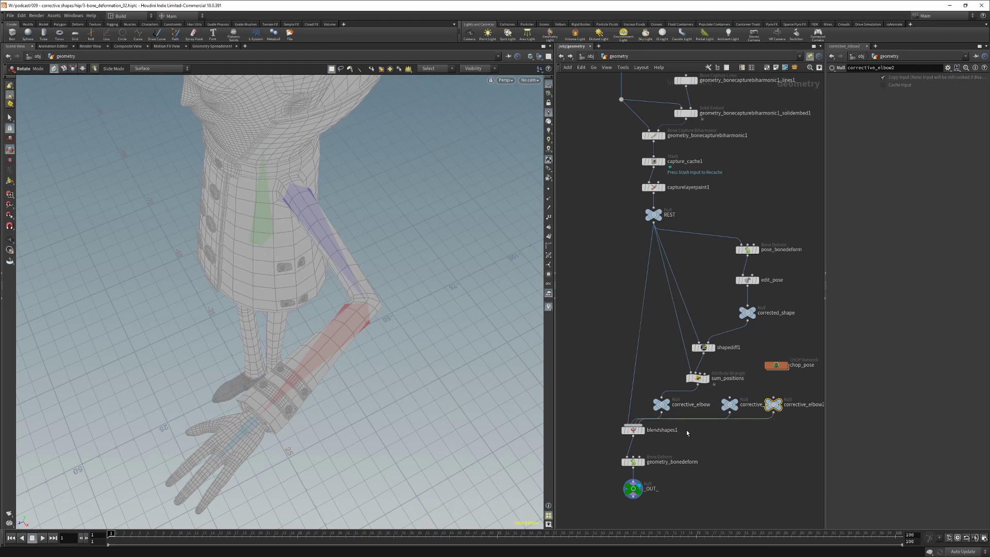
left_click(625, 429)
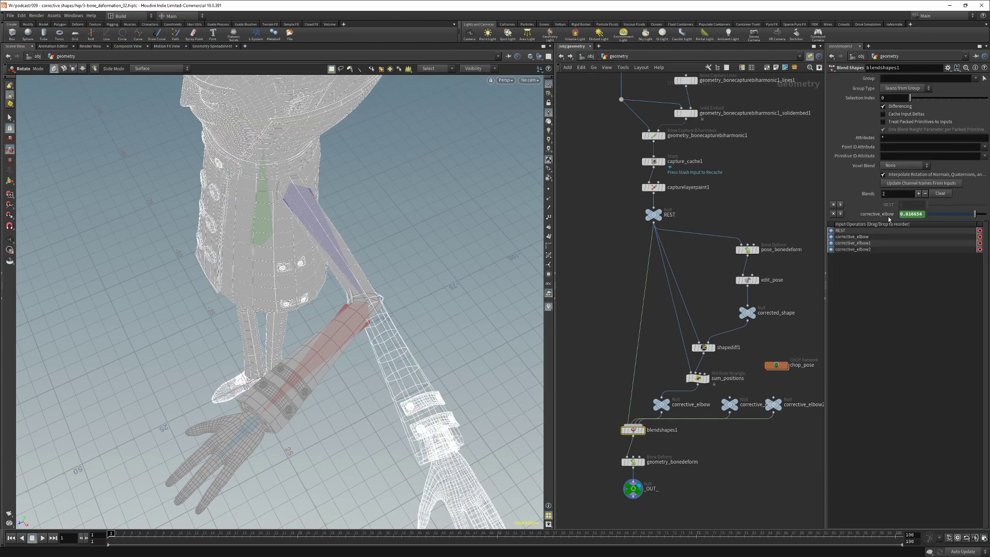